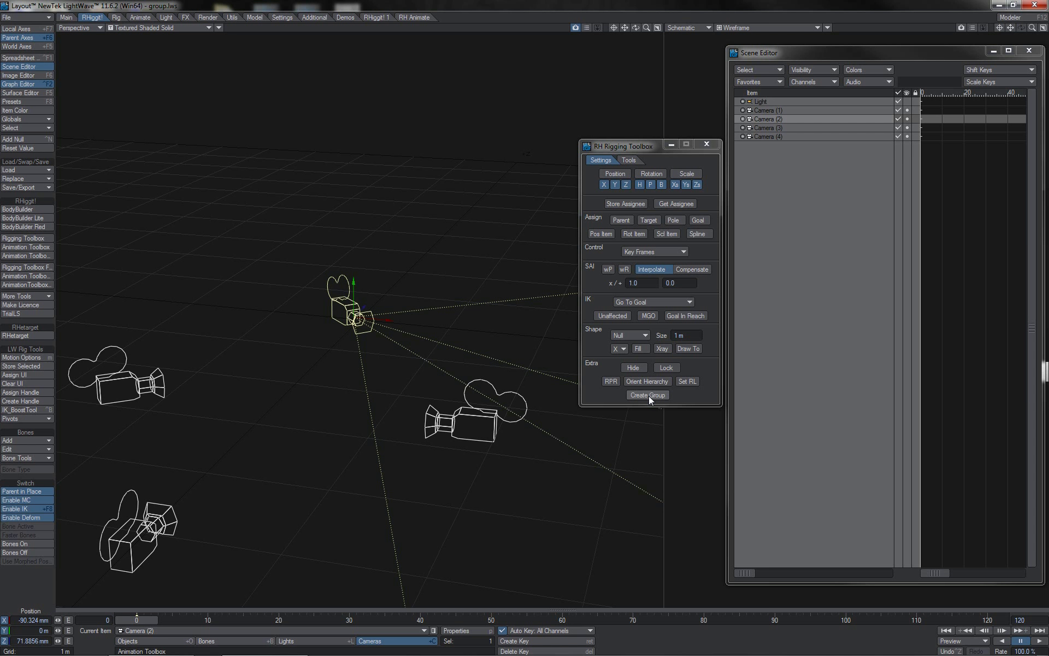
# Select all four cameras and group them under a parent named Cam Group, placed at the origin with Group In Place and Match Rotation on.
pyautogui.click(648, 395)
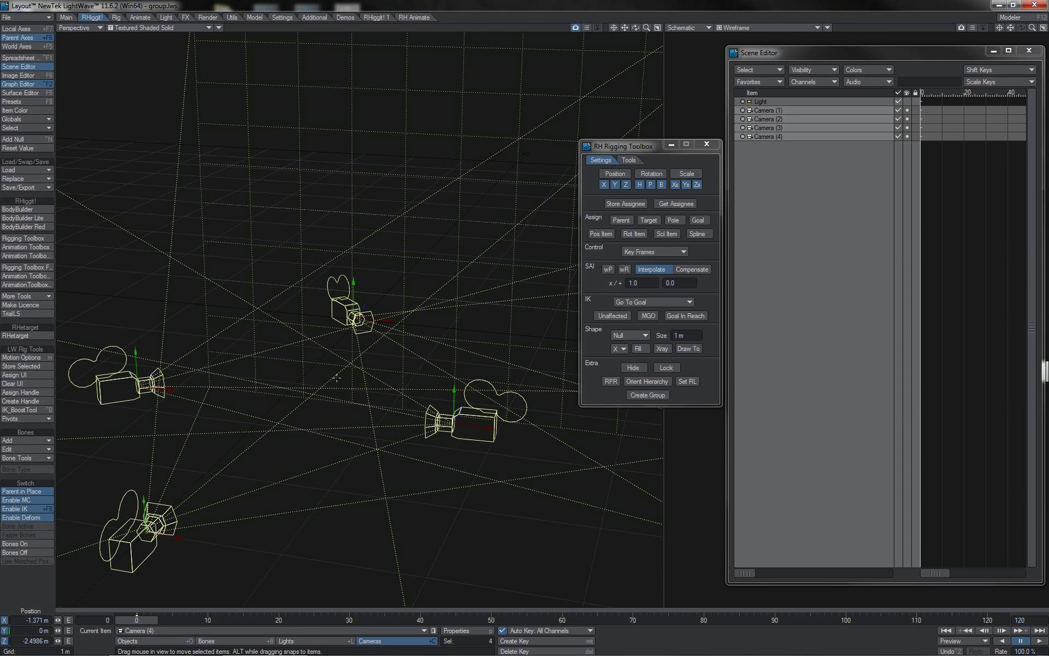
pyautogui.click(649, 396)
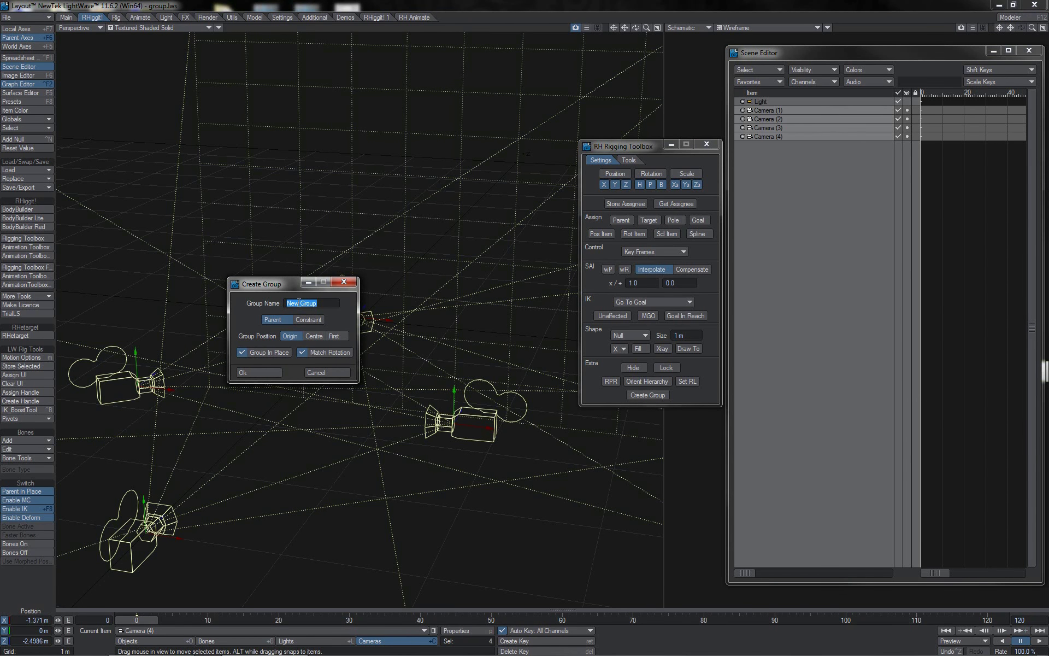
pyautogui.moveTo(298, 302); pyautogui.dragTo(287, 304)
pyautogui.click(272, 354)
pyautogui.click(334, 336)
pyautogui.click(290, 337)
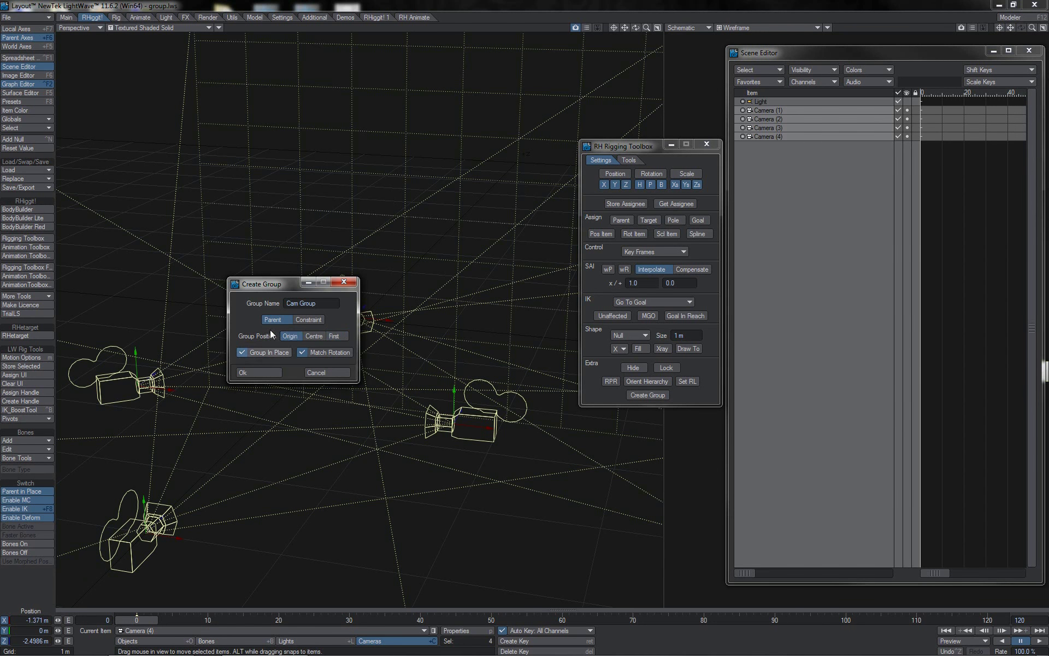
pyautogui.click(266, 373)
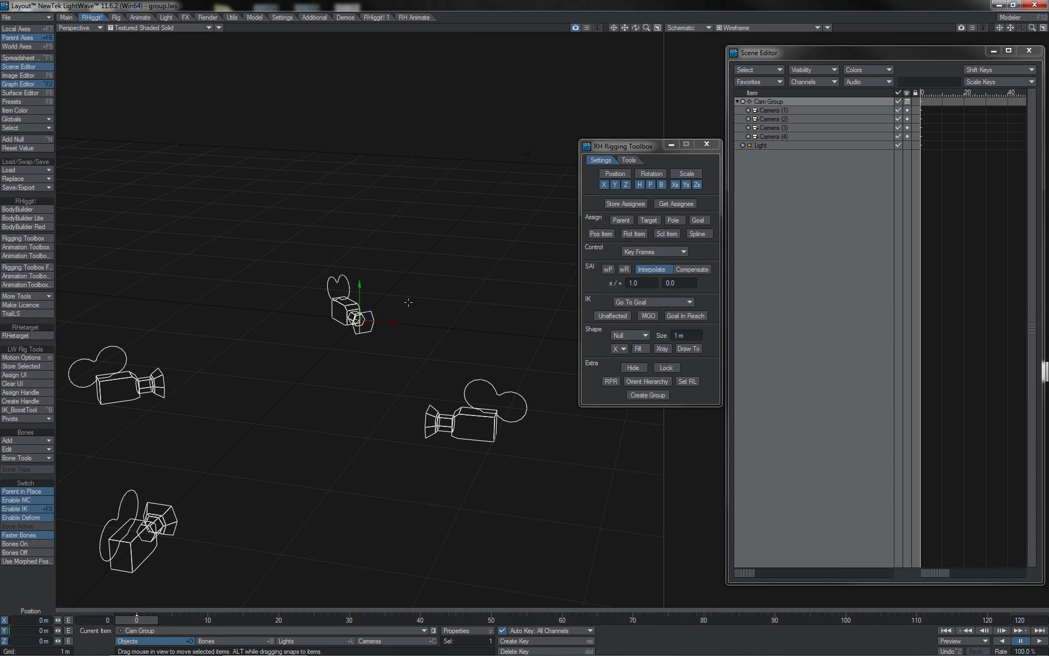
# Move Cam Group to about 114 mm in X and 867 mm in Z, and rotate it freehand.
pyautogui.moveTo(408, 302); pyautogui.dragTo(441, 284)
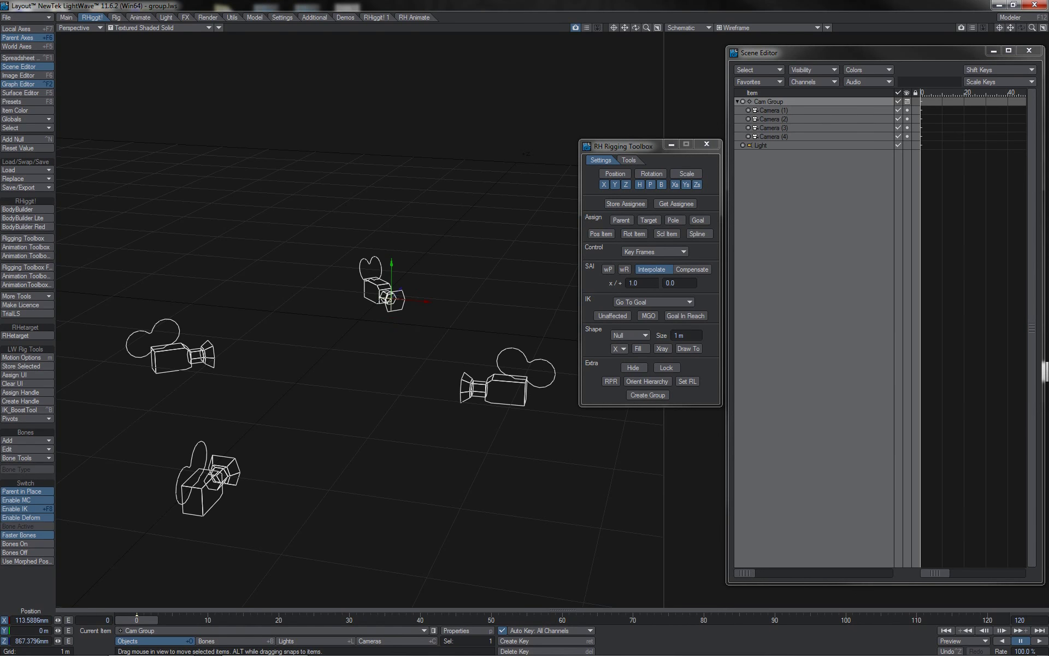
pyautogui.press('y')
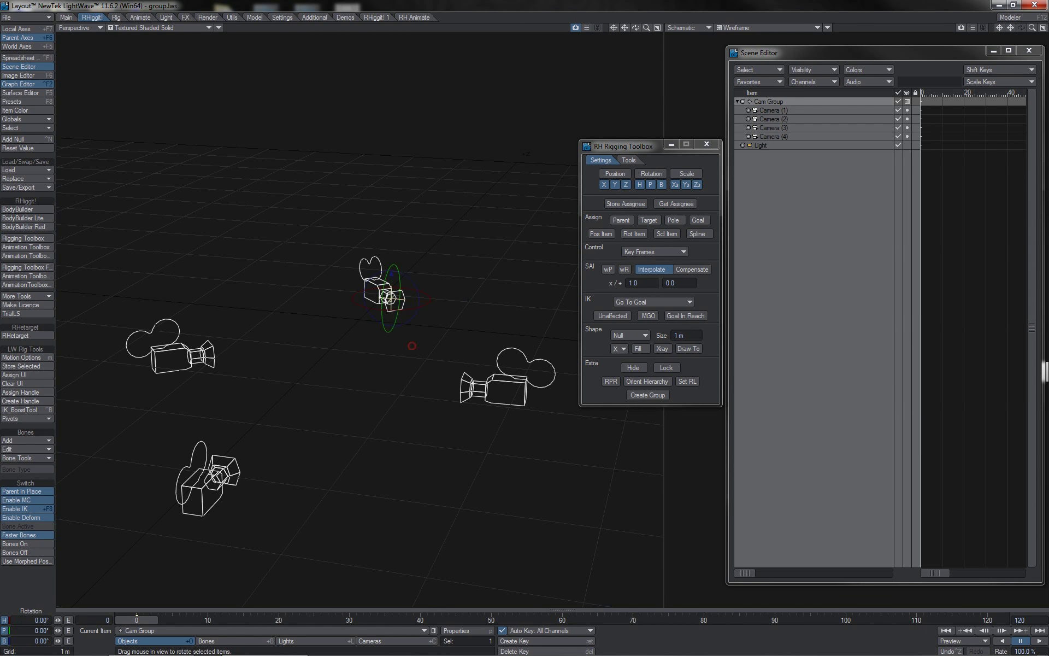
pyautogui.moveTo(412, 346); pyautogui.dragTo(508, 345)
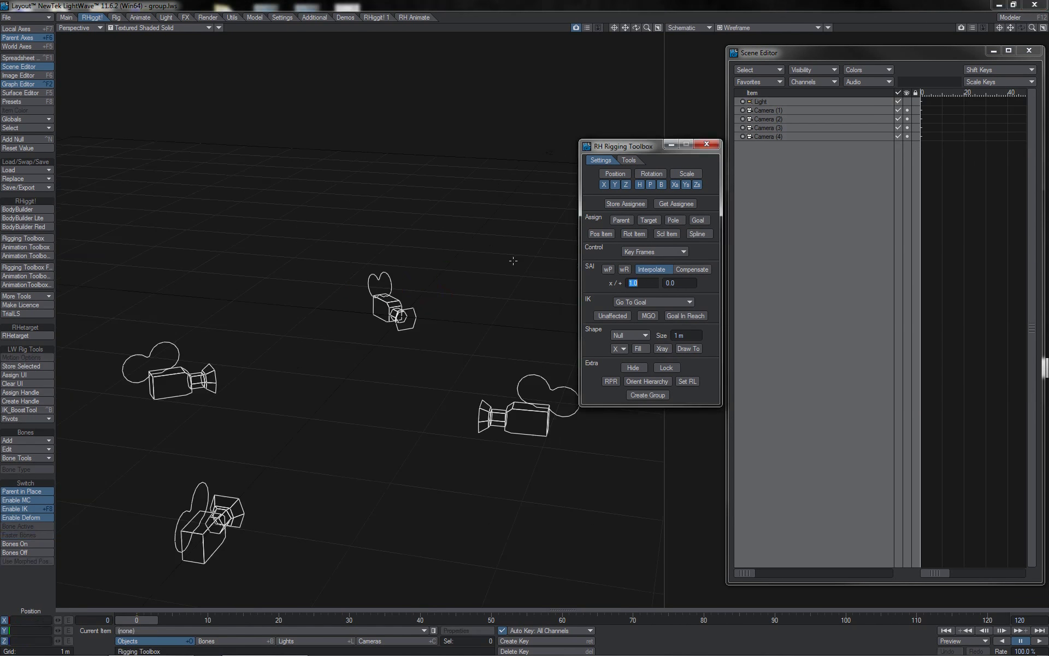
# Select all four cameras and create a parent group named New Group, positioned at the centre of the selection.
pyautogui.moveTo(513, 261); pyautogui.dragTo(168, 544)
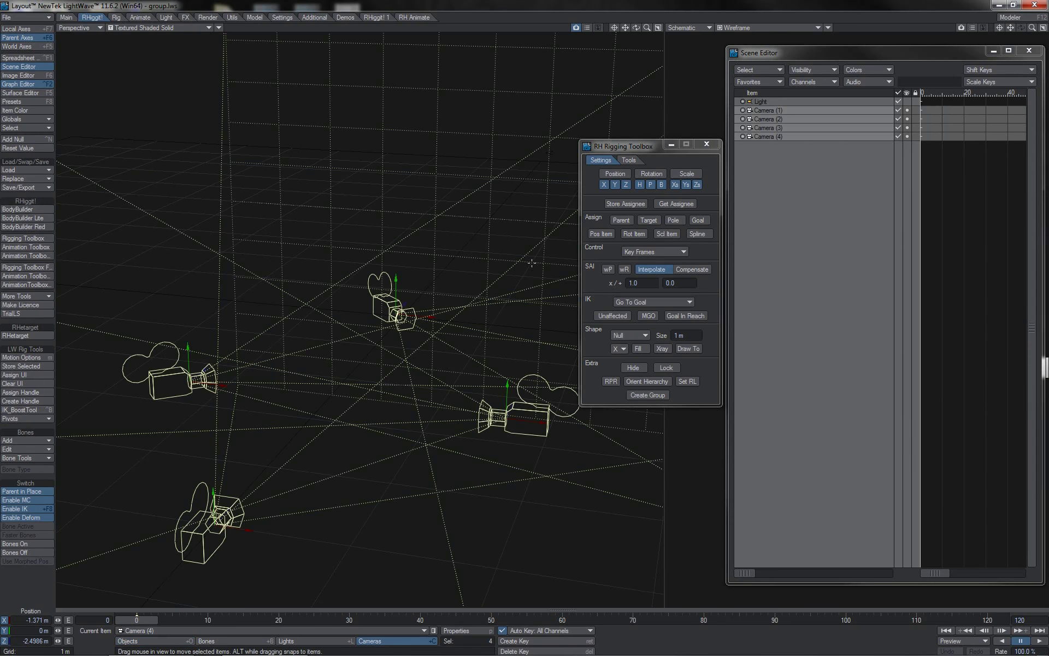
pyautogui.click(646, 395)
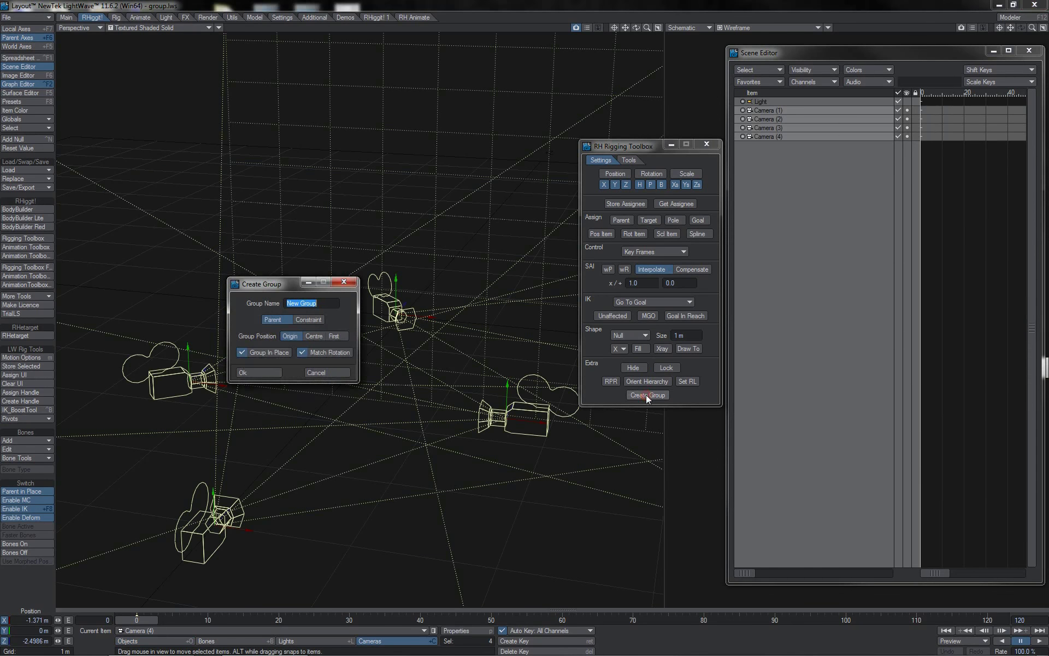
pyautogui.click(314, 336)
pyautogui.click(263, 371)
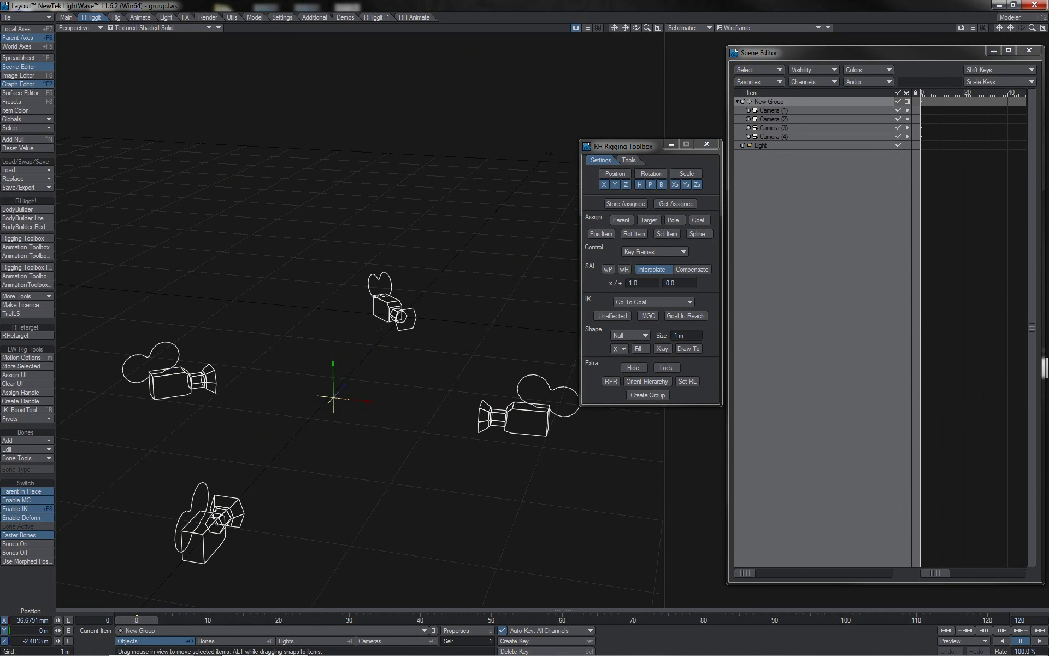
# Try rotating the centred camera group, and undo the rotation and the grouping.
pyautogui.press('y')
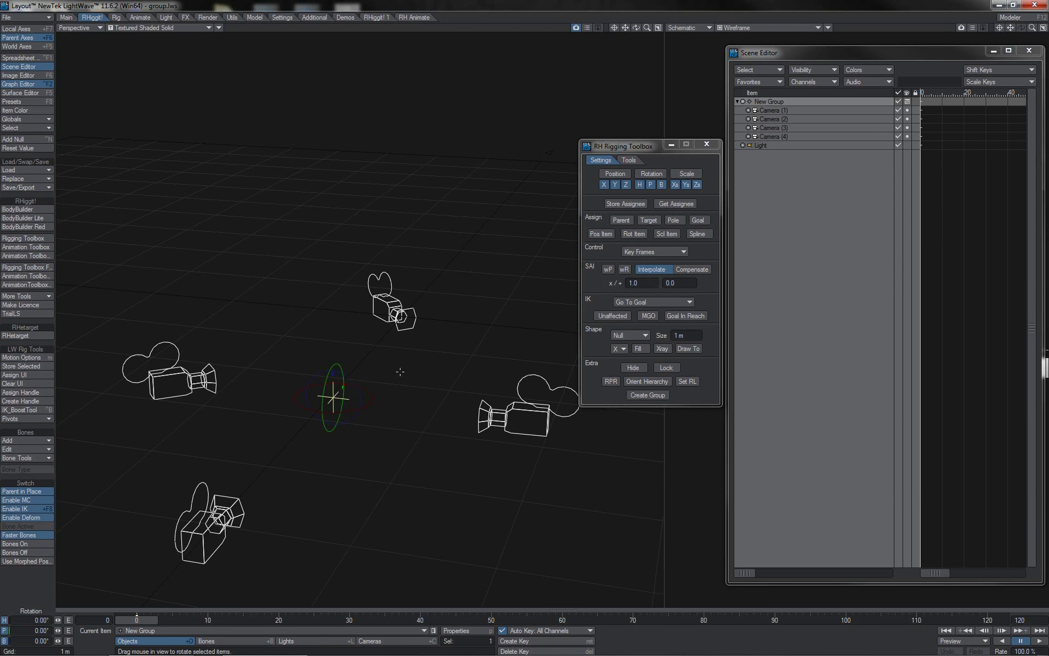
pyautogui.moveTo(400, 372)
pyautogui.mouseDown()
pyautogui.moveTo(400, 344)
pyautogui.moveTo(339, 295)
pyautogui.moveTo(420, 317)
pyautogui.moveTo(322, 350)
pyautogui.moveTo(372, 328)
pyautogui.moveTo(327, 372)
pyautogui.moveTo(400, 371)
pyautogui.mouseUp()
pyautogui.hotkey('ctrl', 'z')
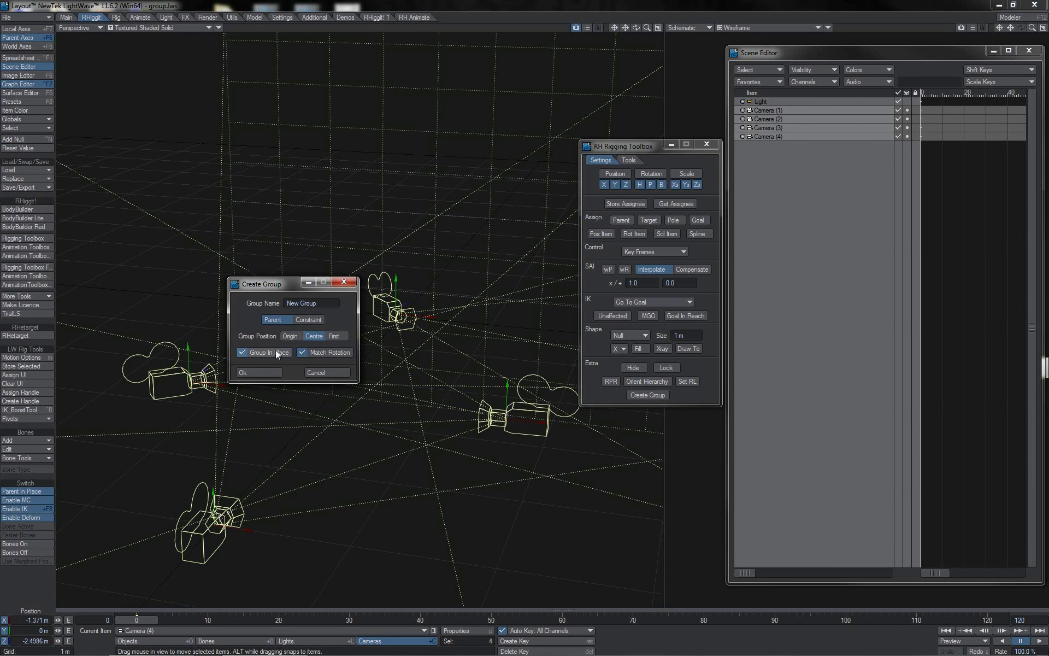
# Create the centred parent group again with Group In Place off, and select its items to check their positions.
pyautogui.click(260, 373)
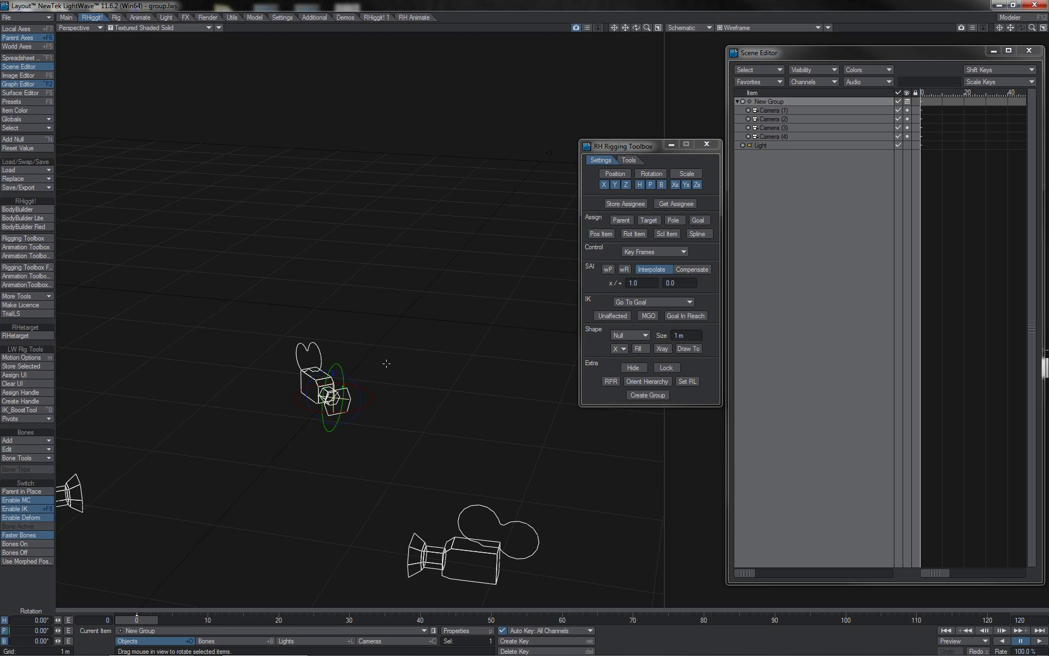
pyautogui.click(455, 537)
pyautogui.press('t')
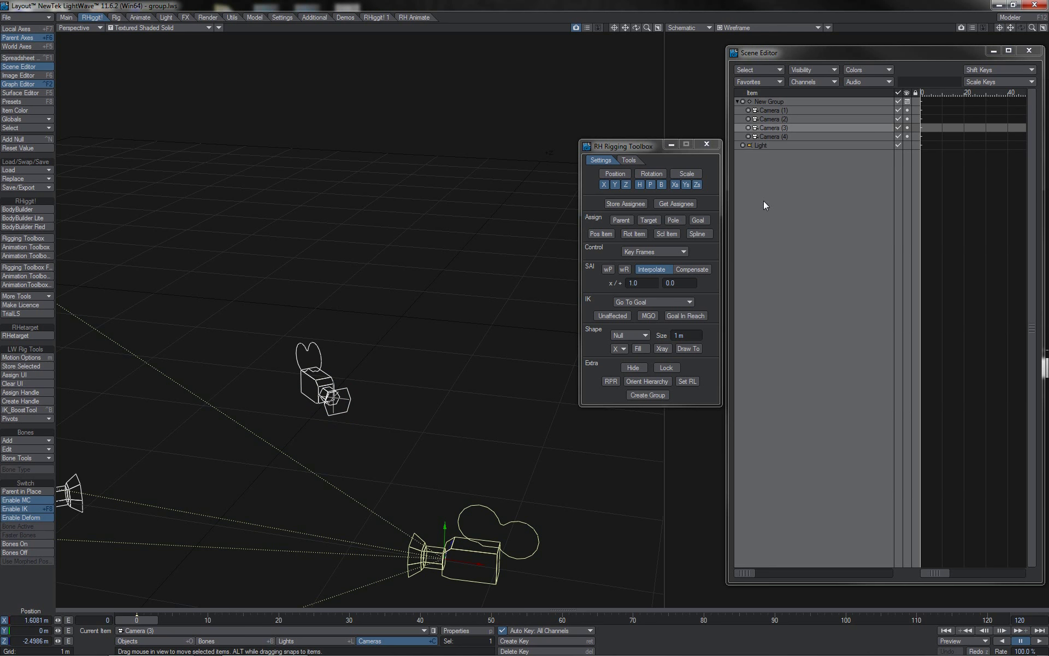
pyautogui.click(762, 101)
pyautogui.press('y')
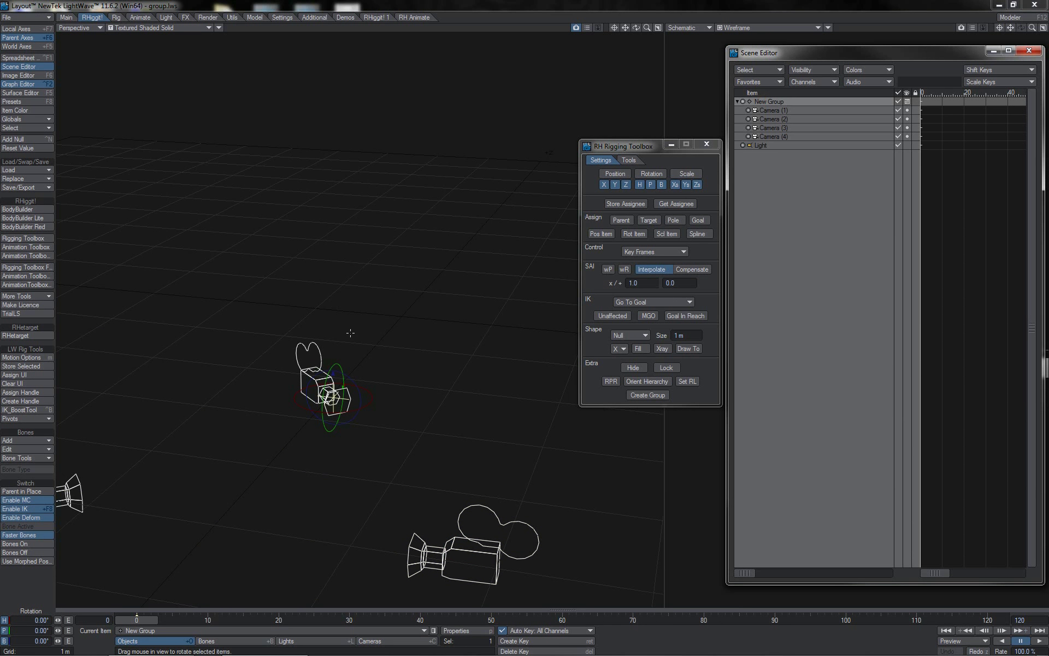
pyautogui.moveTo(771, 136); pyautogui.dragTo(770, 111)
pyautogui.press('t')
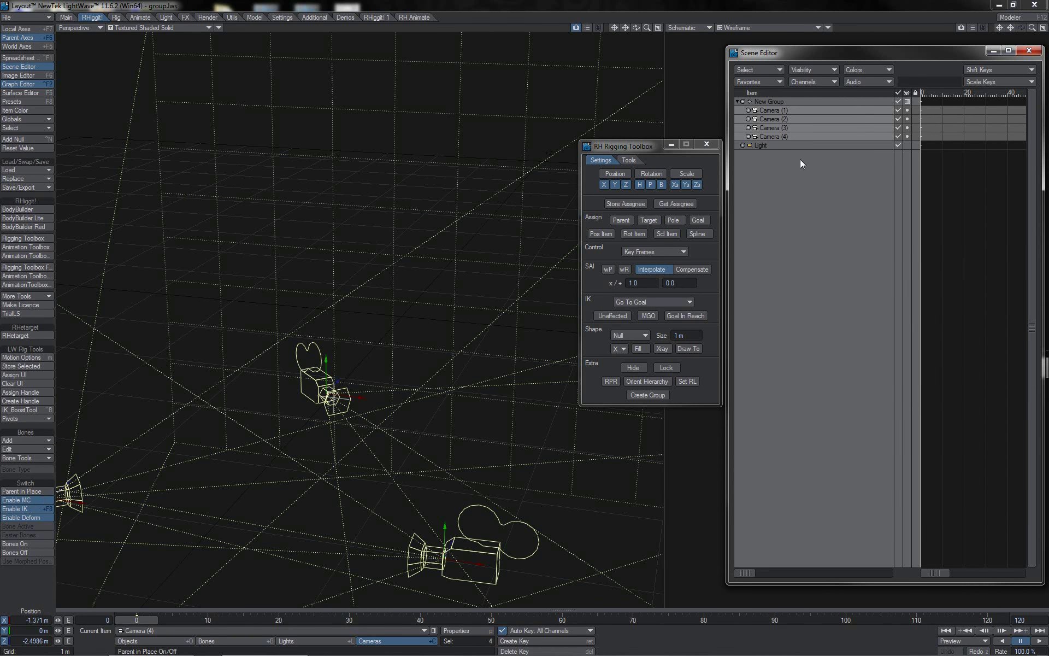
pyautogui.moveTo(765, 109); pyautogui.dragTo(767, 101)
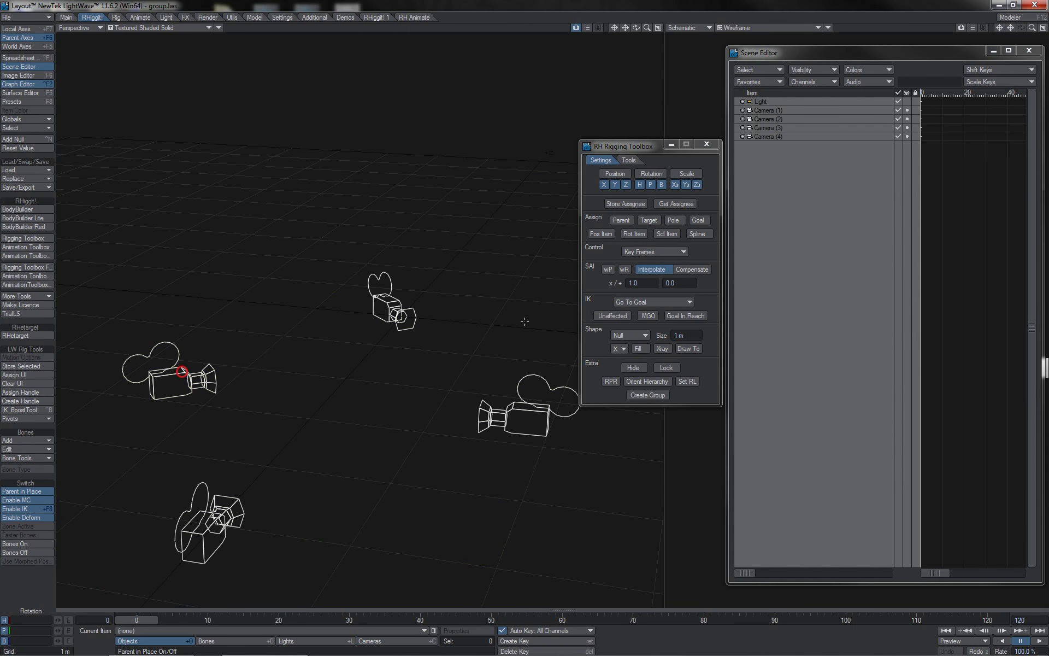
# Select Camera (4) first, add the other three cameras, and create a parent group at the First position with Match Rotation on.
pyautogui.click(182, 372)
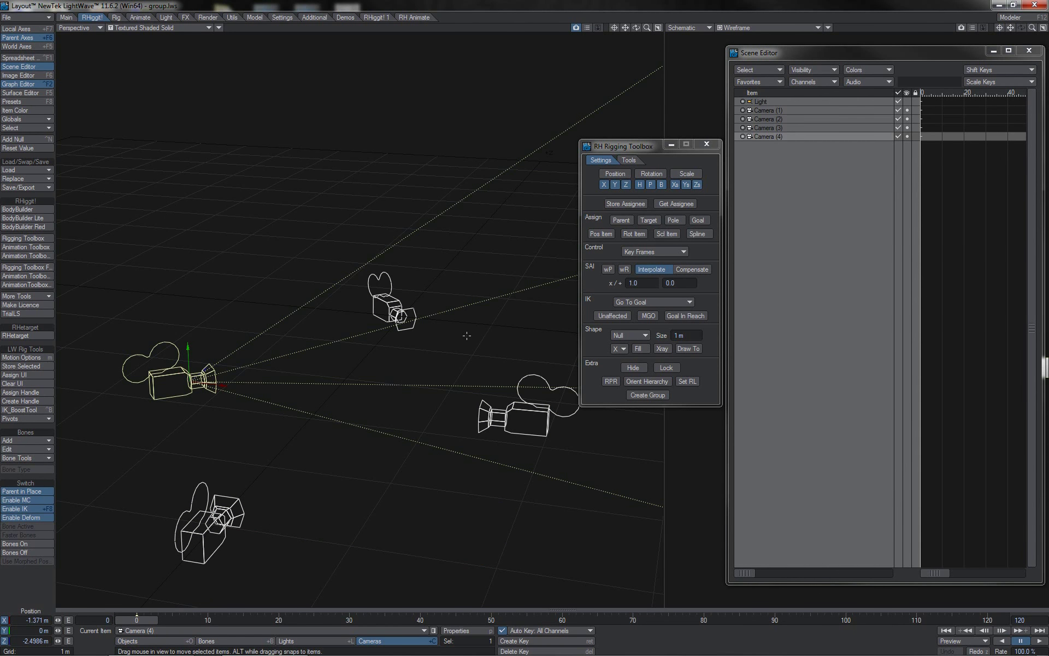
pyautogui.moveTo(533, 237); pyautogui.dragTo(347, 495, button='right')
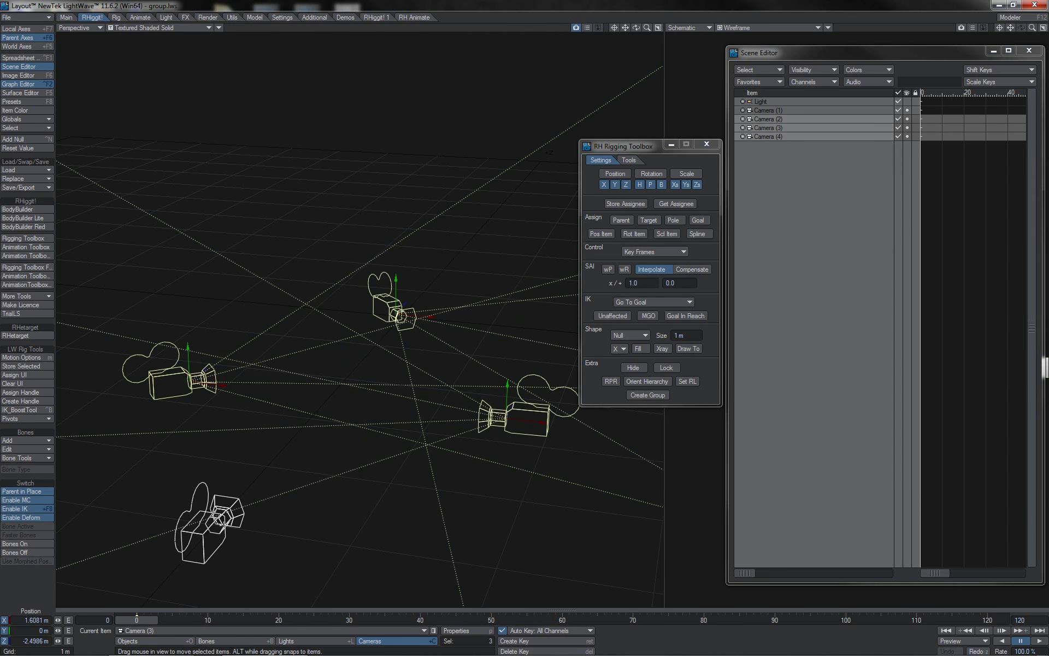
pyautogui.keyDown('shift'); pyautogui.click(218, 522); pyautogui.keyUp('shift')
pyautogui.click(647, 395)
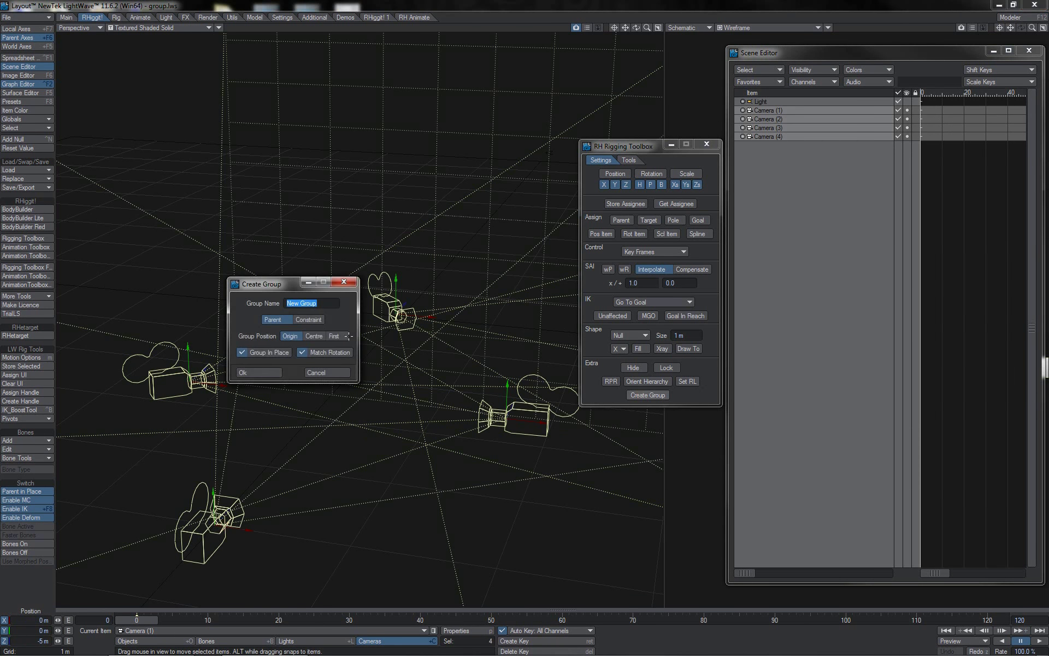
pyautogui.click(337, 336)
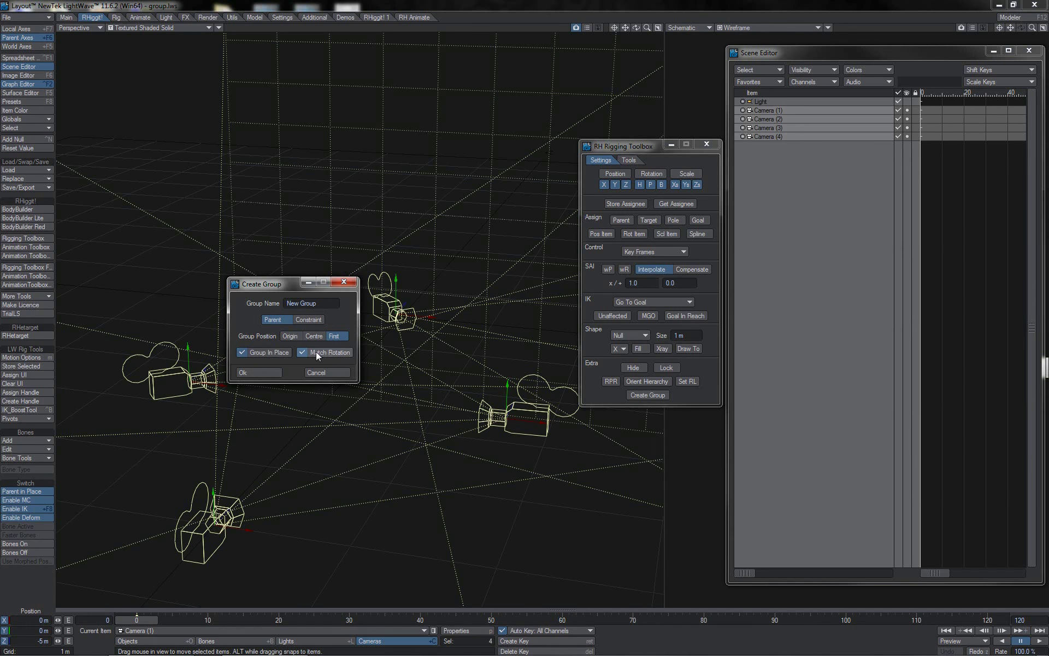
pyautogui.click(268, 374)
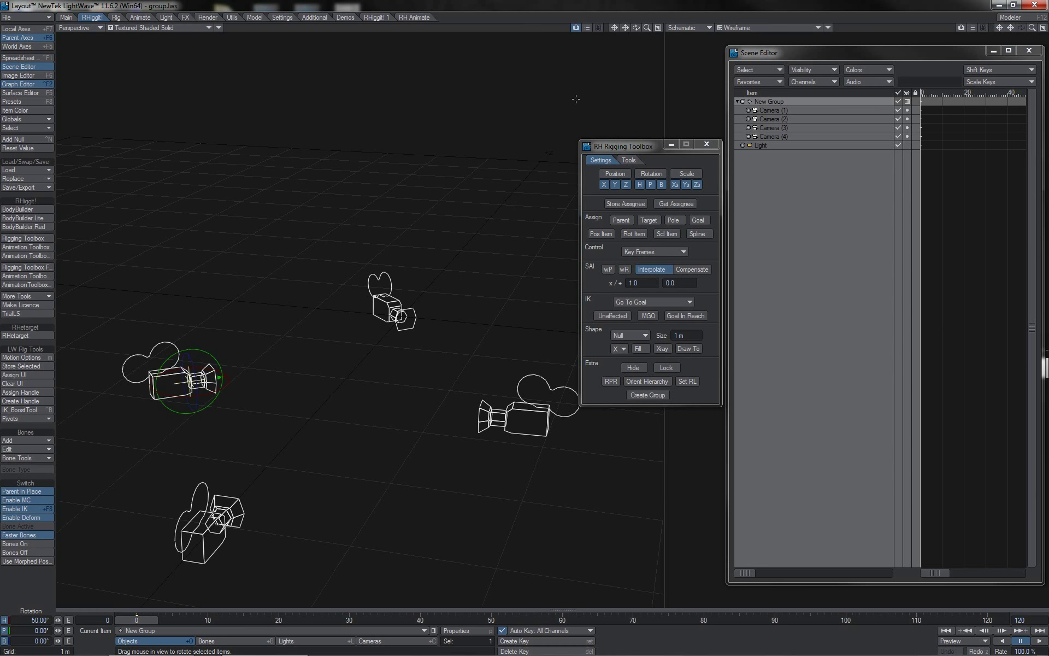
# Try rotating the group around its first camera, and undo the rotation and the grouping.
pyautogui.moveTo(636, 28)
pyautogui.mouseDown()
pyautogui.moveTo(727, 27)
pyautogui.moveTo(635, 29)
pyautogui.mouseUp()
pyautogui.hotkey('ctrl', 'z')
pyautogui.press('Return')
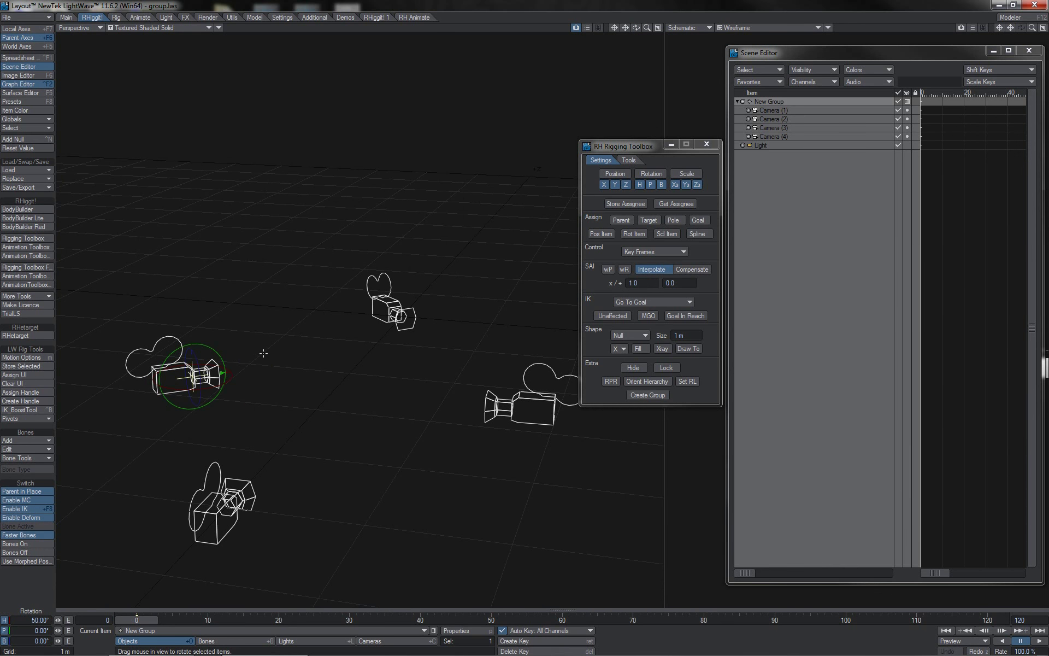
pyautogui.moveTo(264, 353)
pyautogui.mouseDown()
pyautogui.moveTo(236, 328)
pyautogui.moveTo(254, 364)
pyautogui.moveTo(261, 342)
pyautogui.moveTo(250, 354)
pyautogui.mouseUp()
pyautogui.hotkey('ctrl', 'z')
pyautogui.hotkey('ctrl', 'z')
pyautogui.hotkey('ctrl', 'z')
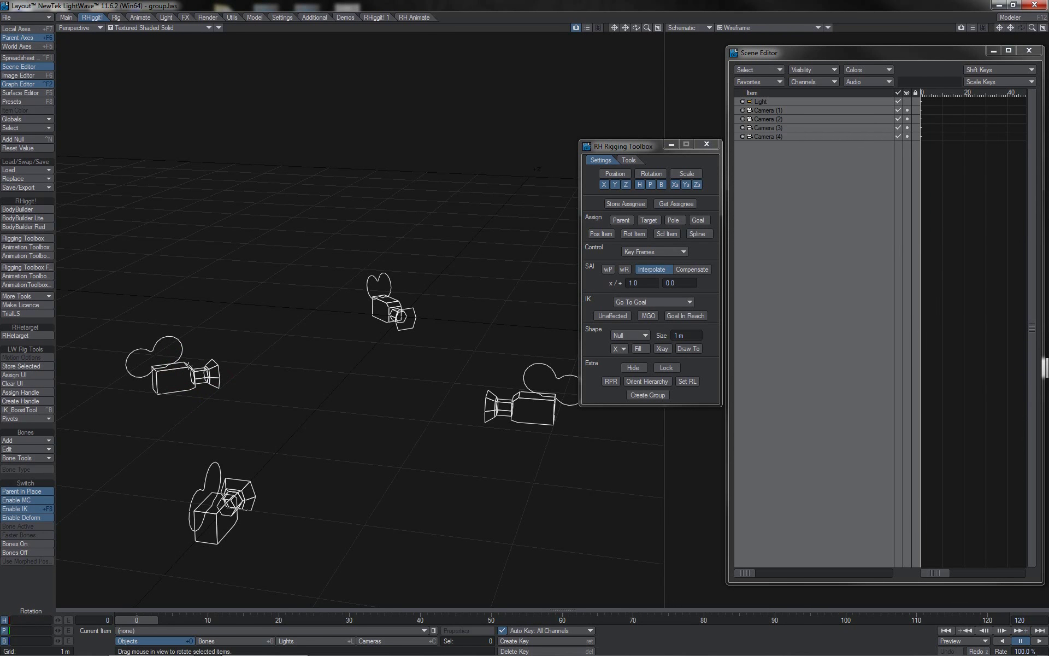
# Select Camera (4) first, add the other three cameras, and create a Constraint group named New Group at the First position.
pyautogui.click(768, 136)
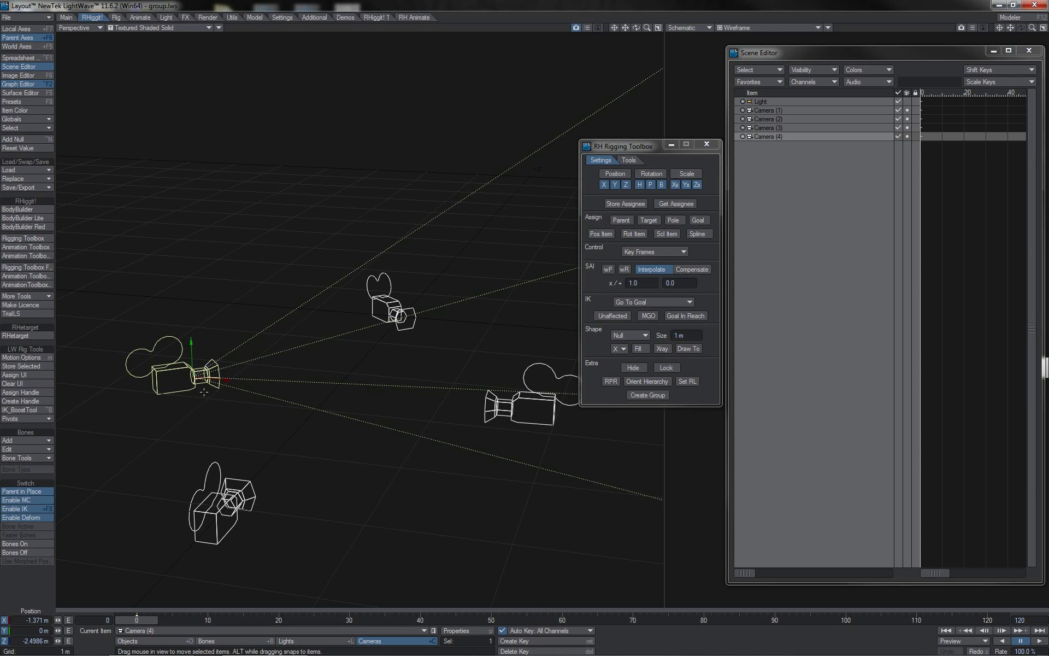
pyautogui.keyDown('shift'); pyautogui.click(388, 308); pyautogui.keyUp('shift')
pyautogui.keyDown('shift'); pyautogui.click(514, 405); pyautogui.keyUp('shift')
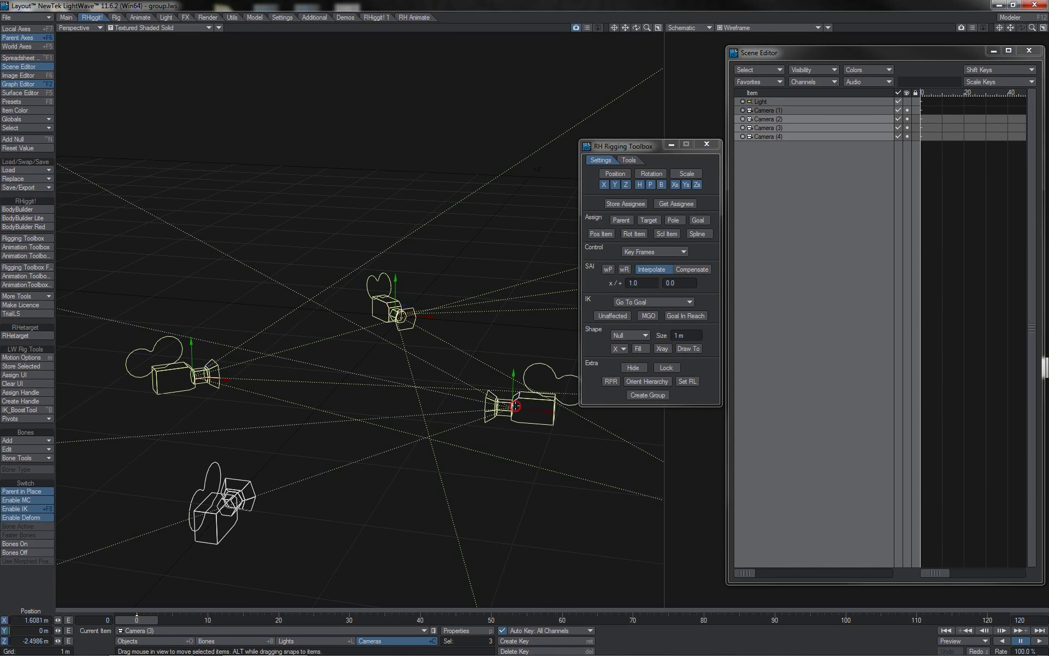
pyautogui.keyDown('shift'); pyautogui.click(232, 494); pyautogui.keyUp('shift')
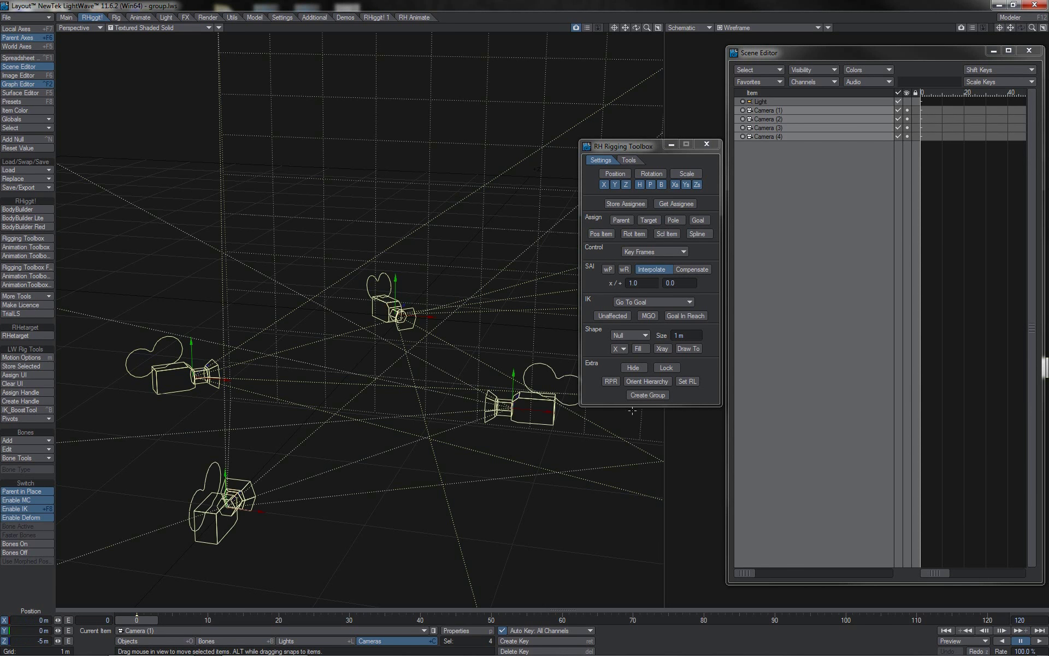
pyautogui.click(643, 396)
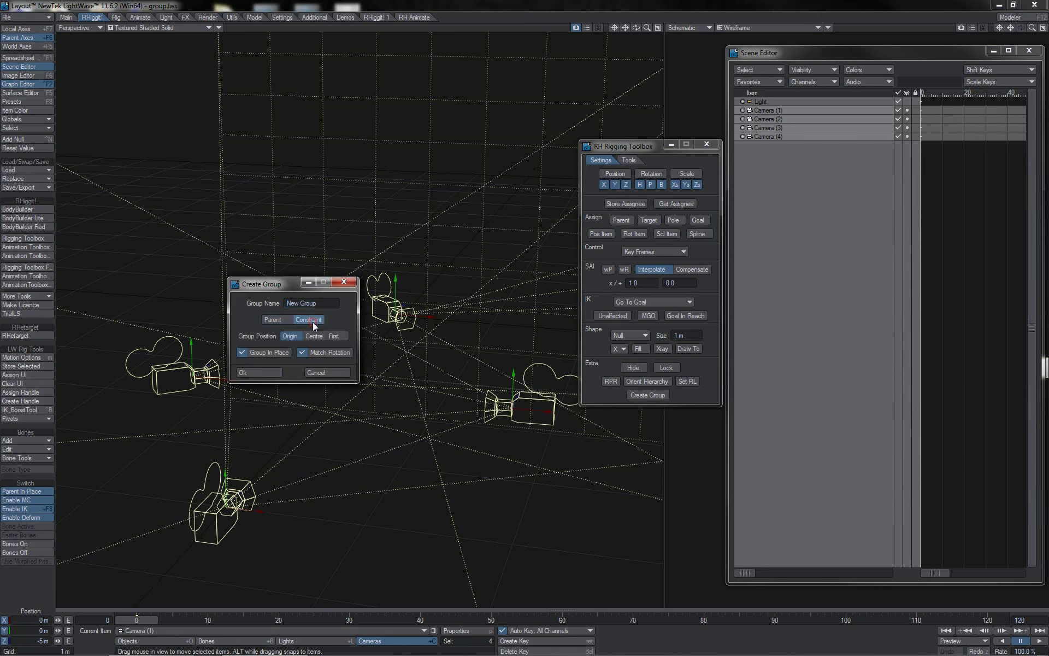
pyautogui.click(337, 336)
pyautogui.click(264, 374)
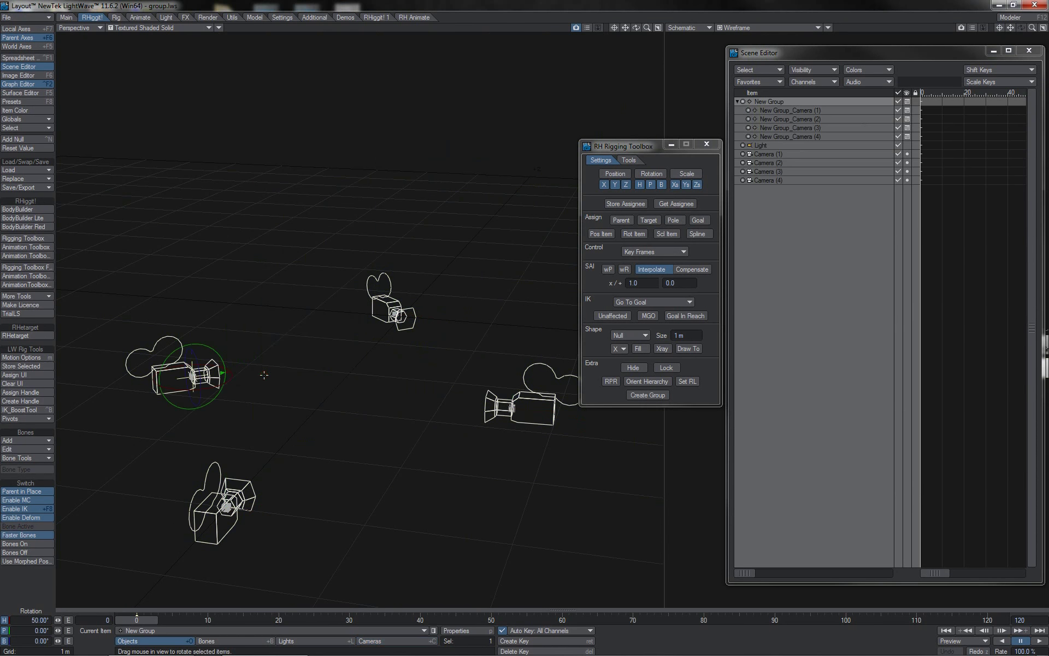
# Rotate New Group to about 45.6° heading and 16.2° pitch, and select each of its four child nulls in turn.
pyautogui.moveTo(263, 374)
pyautogui.mouseDown()
pyautogui.moveTo(213, 396)
pyautogui.moveTo(266, 366)
pyautogui.mouseUp()
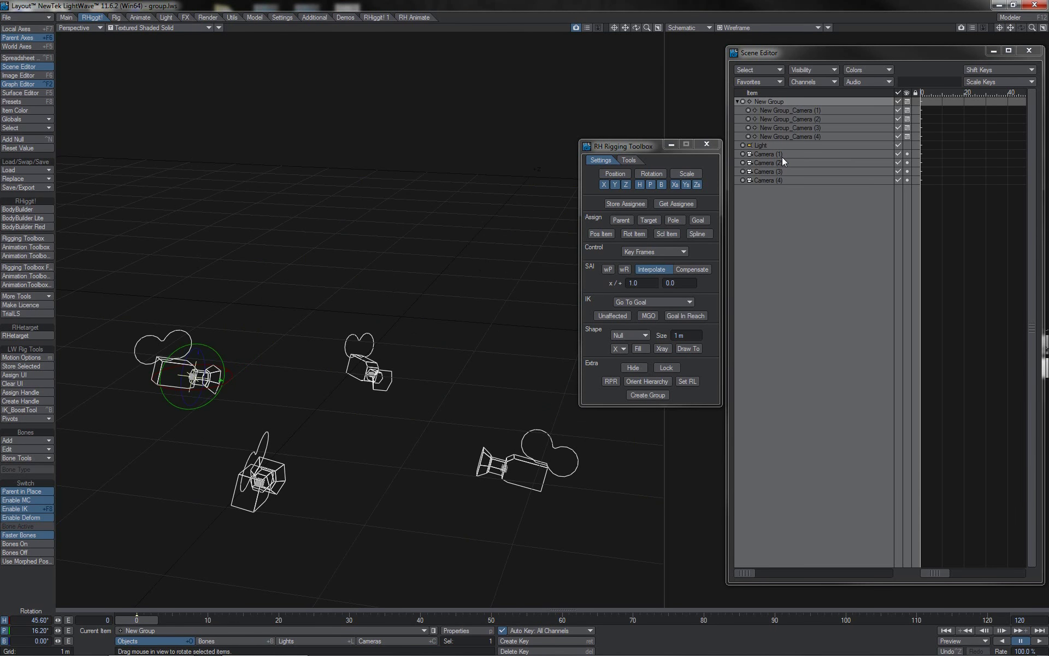
pyautogui.click(789, 109)
pyautogui.click(788, 119)
pyautogui.click(786, 128)
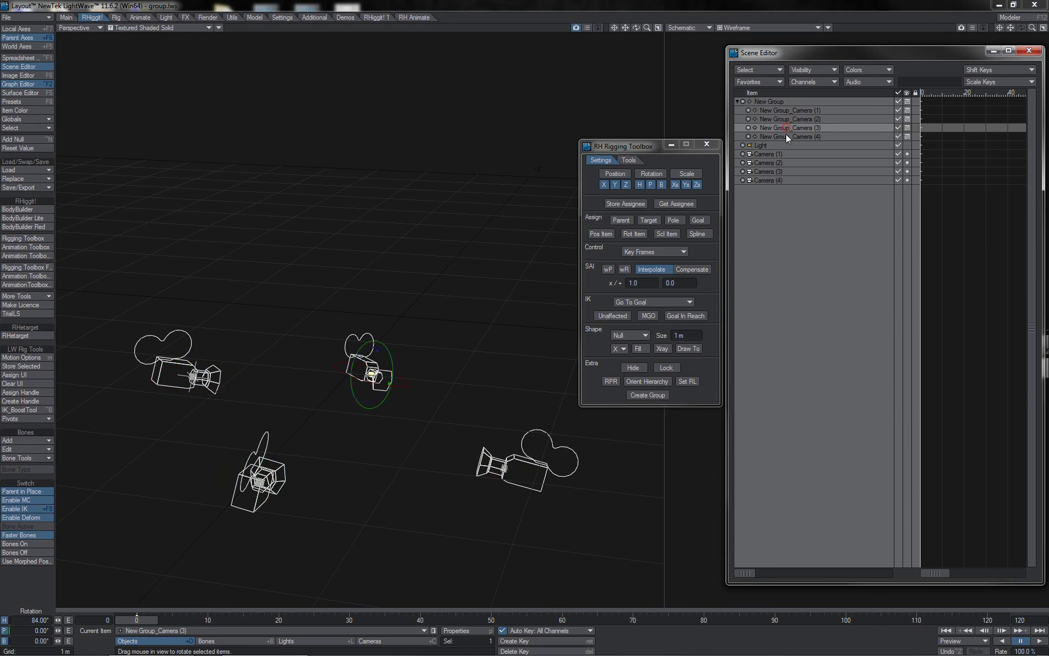
pyautogui.click(786, 136)
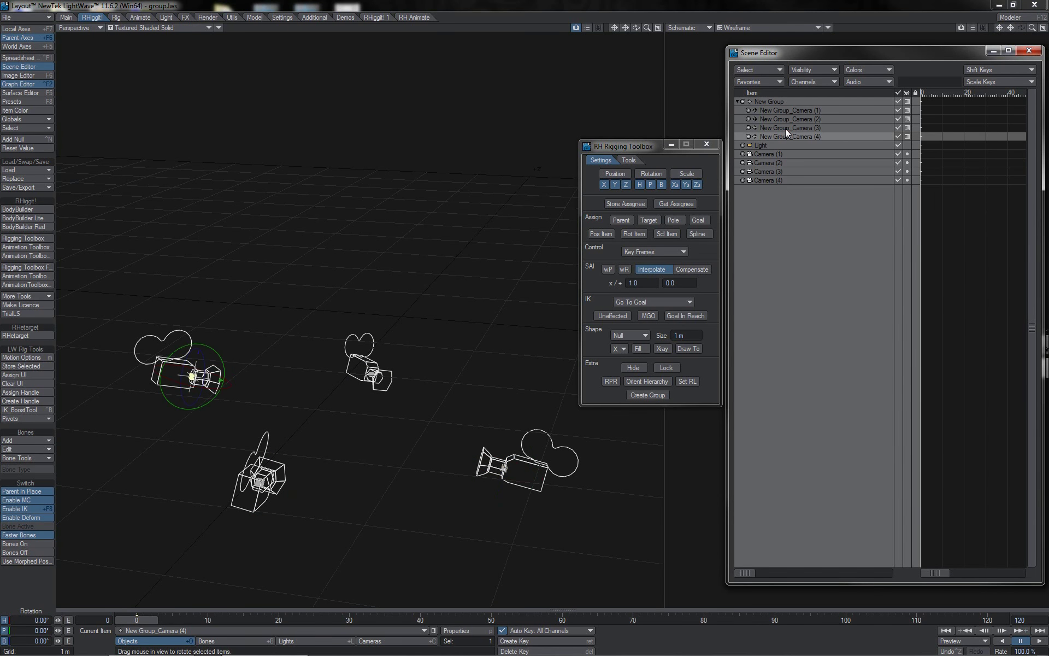
# Rotate the New Group_Camera (2) null to about -126.6° heading and 16.6° pitch, and undo the rotations and the constraint group.
pyautogui.click(782, 120)
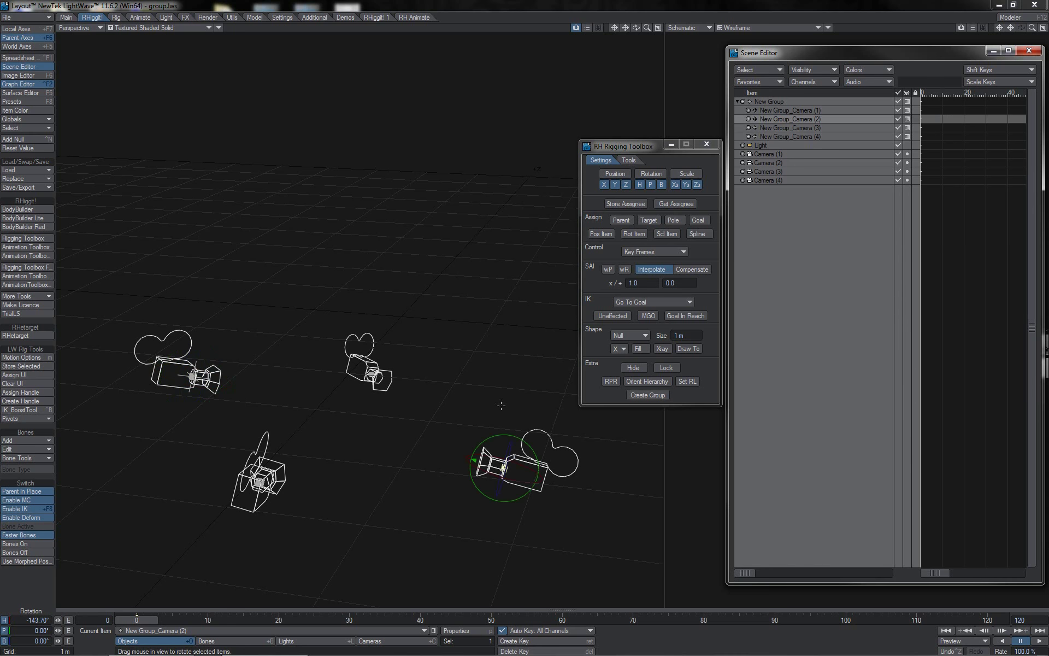
pyautogui.moveTo(501, 405); pyautogui.dragTo(515, 412)
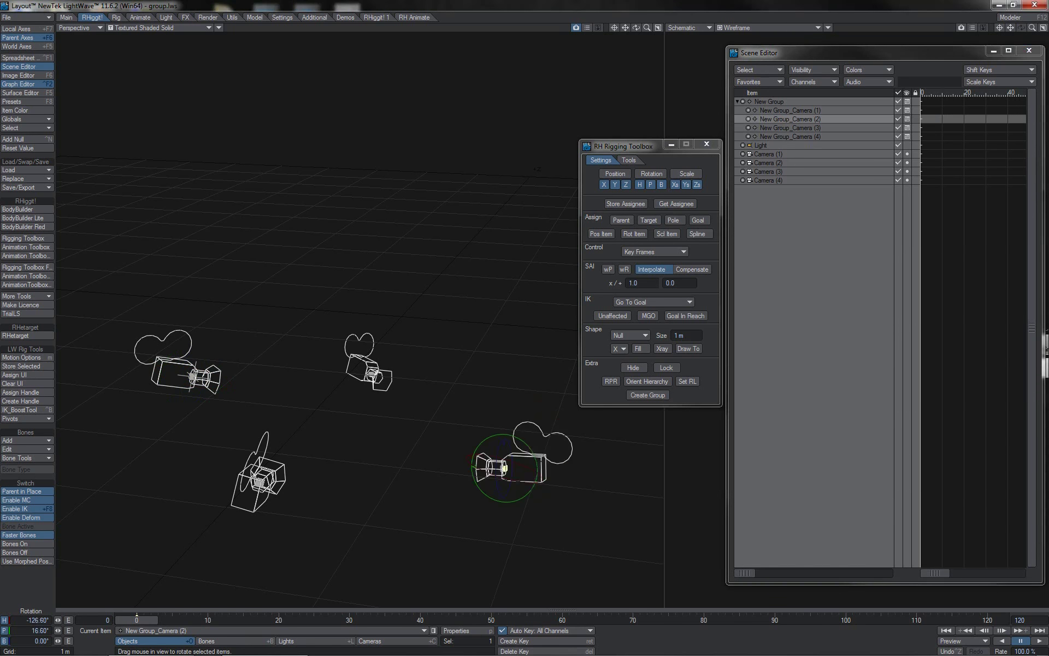
pyautogui.hotkey('ctrl', 'z')
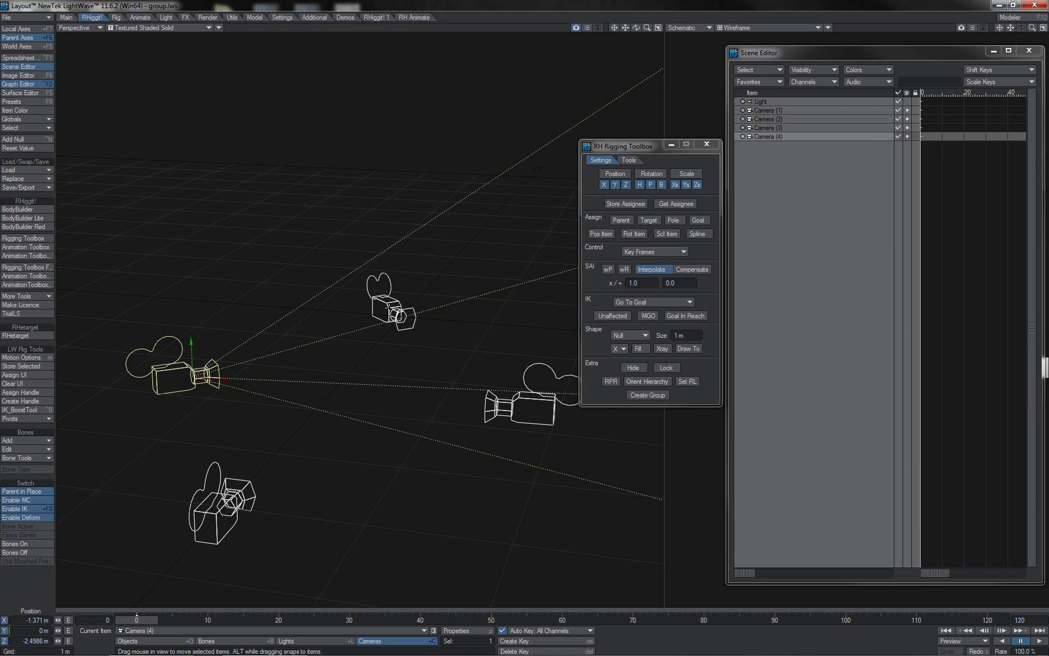
# Add the other three cameras to the selection and enable only the X, Y, Z position and P rotation channels.
pyautogui.keyDown('shift'); pyautogui.click(388, 308); pyautogui.keyUp('shift')
pyautogui.keyDown('shift'); pyautogui.click(534, 410); pyautogui.keyUp('shift')
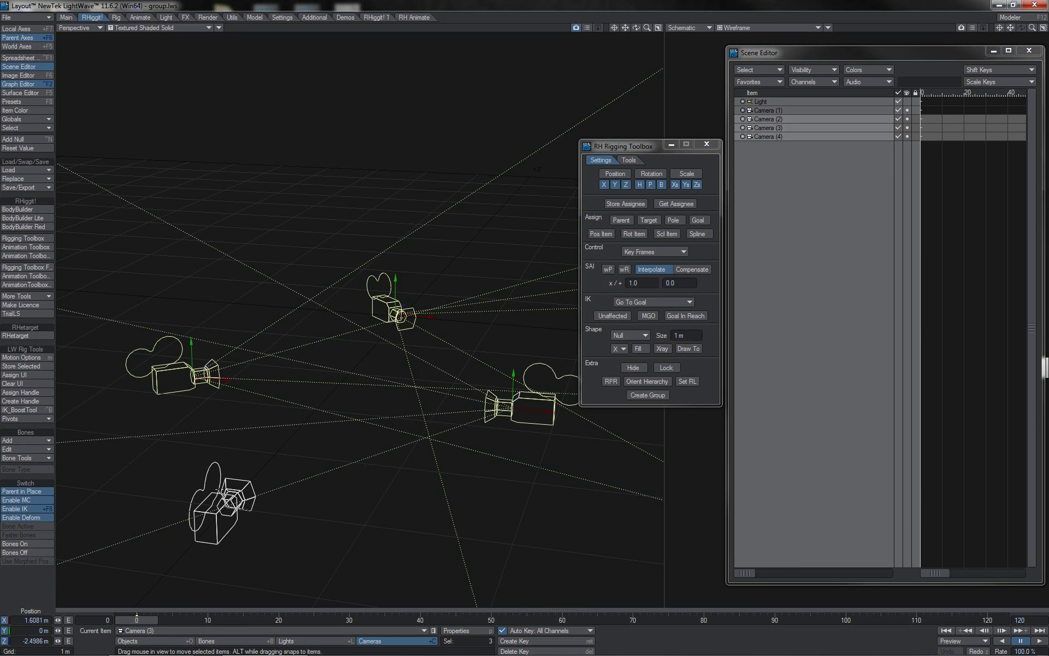
pyautogui.keyDown('shift'); pyautogui.click(220, 491); pyautogui.keyUp('shift')
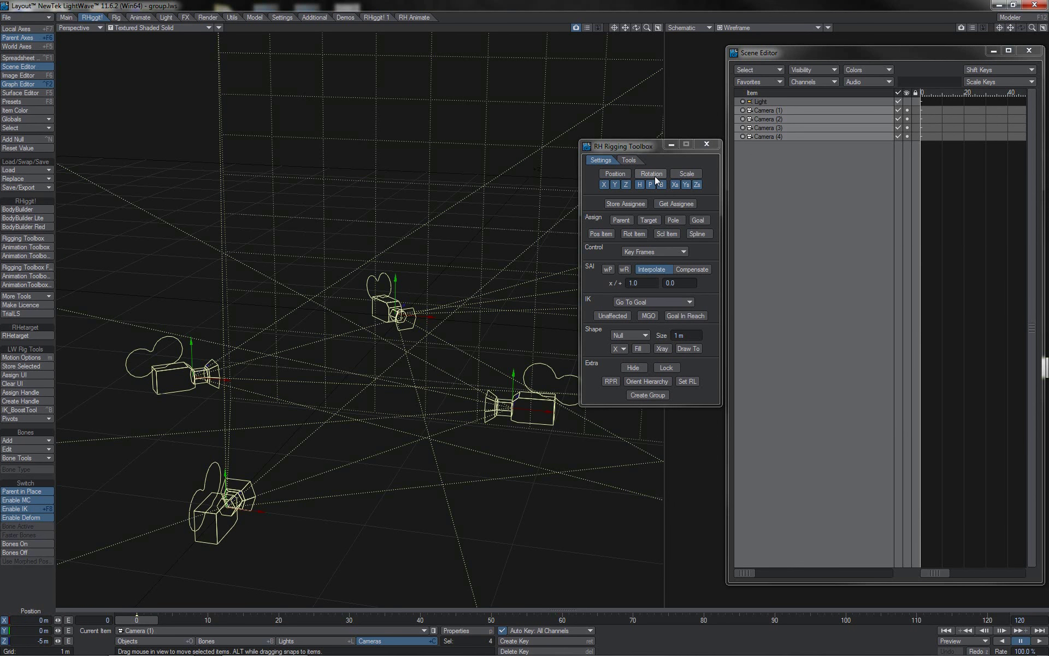
pyautogui.click(655, 176)
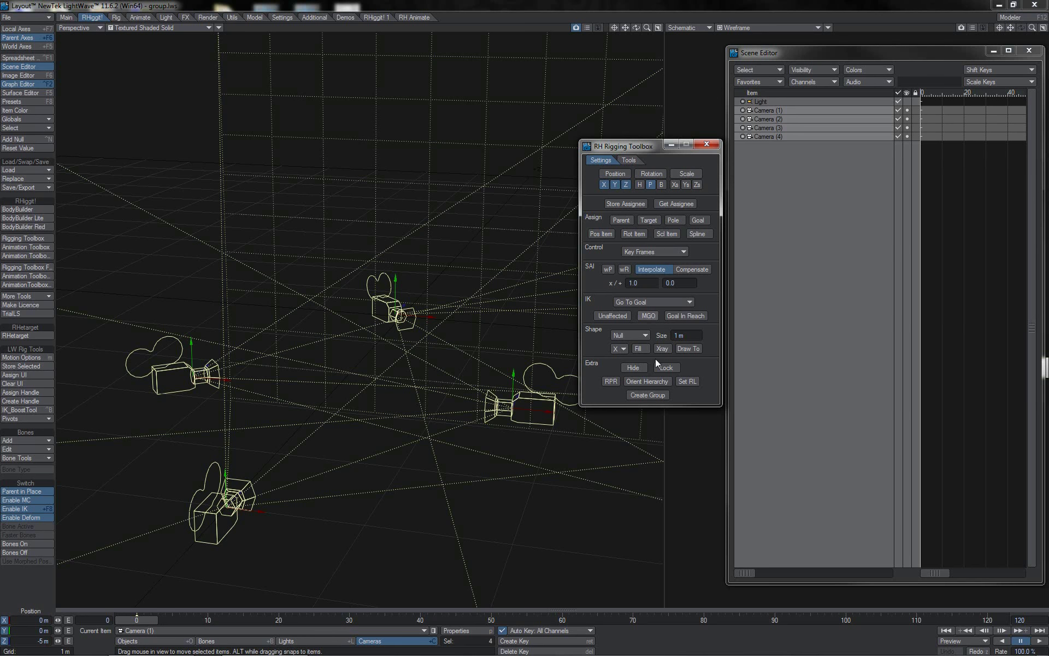
# Create a Constraint group named New Group at the First position, with Group In Place and Match Rotation enabled.
pyautogui.click(648, 395)
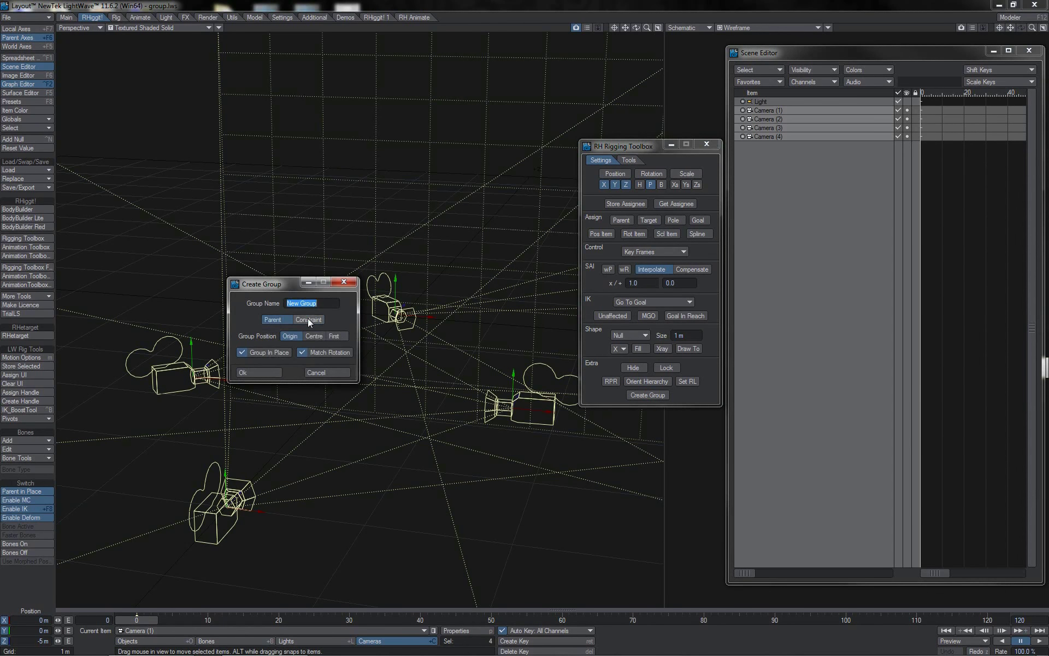
pyautogui.click(335, 337)
pyautogui.click(257, 372)
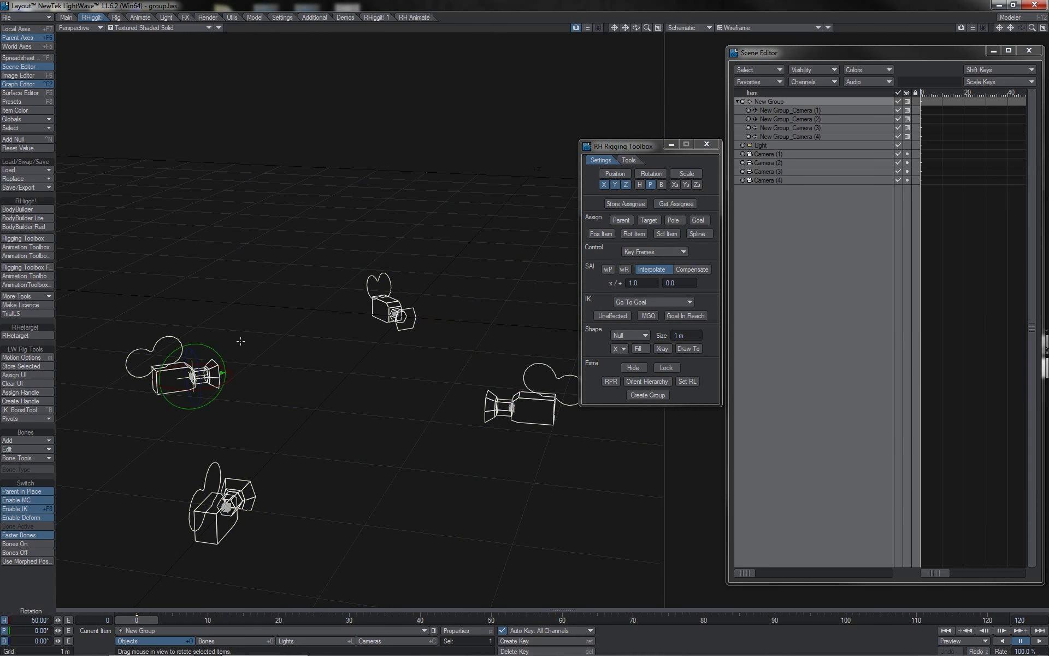
# Try moving New Group to about X -1.93 m, Z -2.09 m, undo the move, and try rotating the group.
pyautogui.moveTo(258, 392)
pyautogui.mouseDown()
pyautogui.moveTo(277, 396)
pyautogui.moveTo(218, 384)
pyautogui.moveTo(335, 372)
pyautogui.moveTo(198, 406)
pyautogui.moveTo(299, 364)
pyautogui.moveTo(247, 413)
pyautogui.moveTo(249, 365)
pyautogui.moveTo(277, 401)
pyautogui.moveTo(239, 387)
pyautogui.mouseUp()
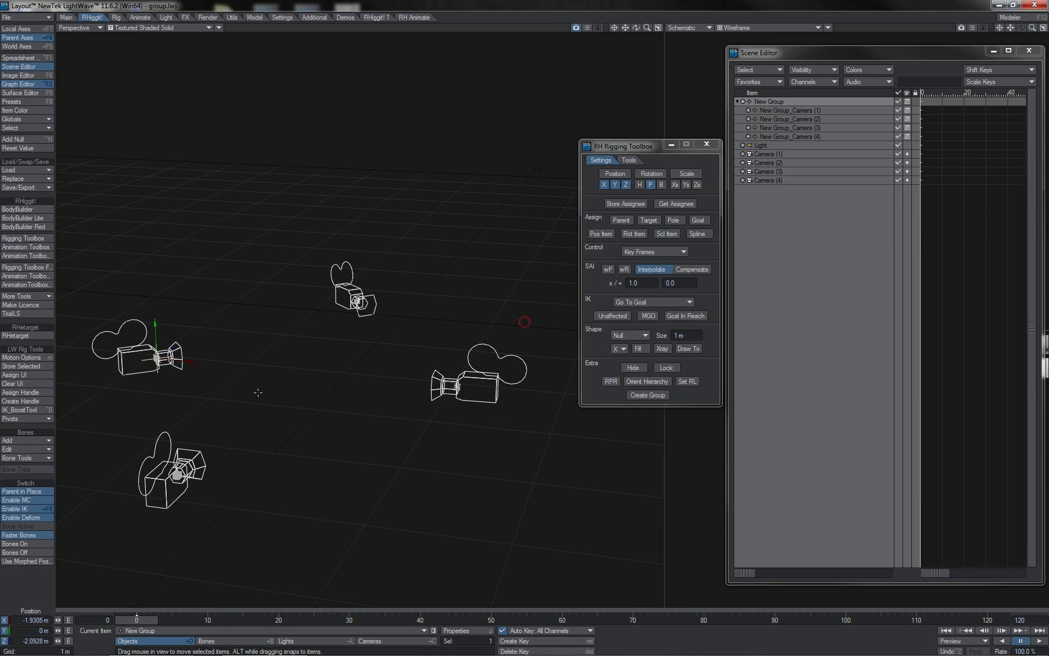
pyautogui.hotkey('ctrl', 'z')
pyautogui.press('y')
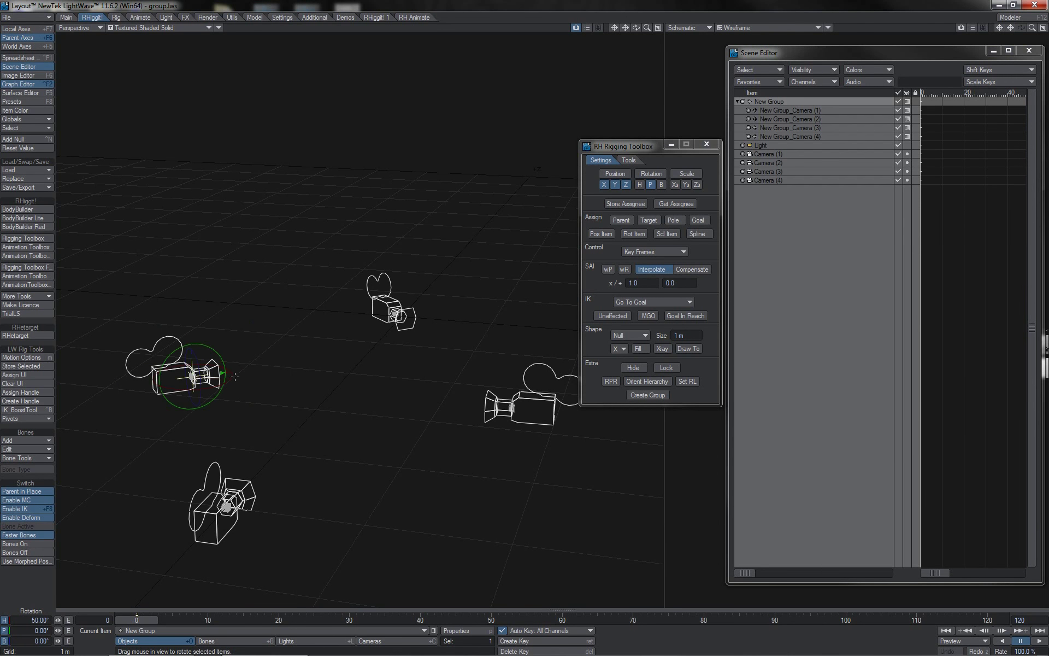
pyautogui.moveTo(233, 377)
pyautogui.mouseDown()
pyautogui.moveTo(164, 377)
pyautogui.moveTo(249, 377)
pyautogui.moveTo(220, 377)
pyautogui.mouseUp()
pyautogui.moveTo(555, 323); pyautogui.dragTo(525, 322)
pyautogui.moveTo(210, 342); pyautogui.dragTo(214, 432)
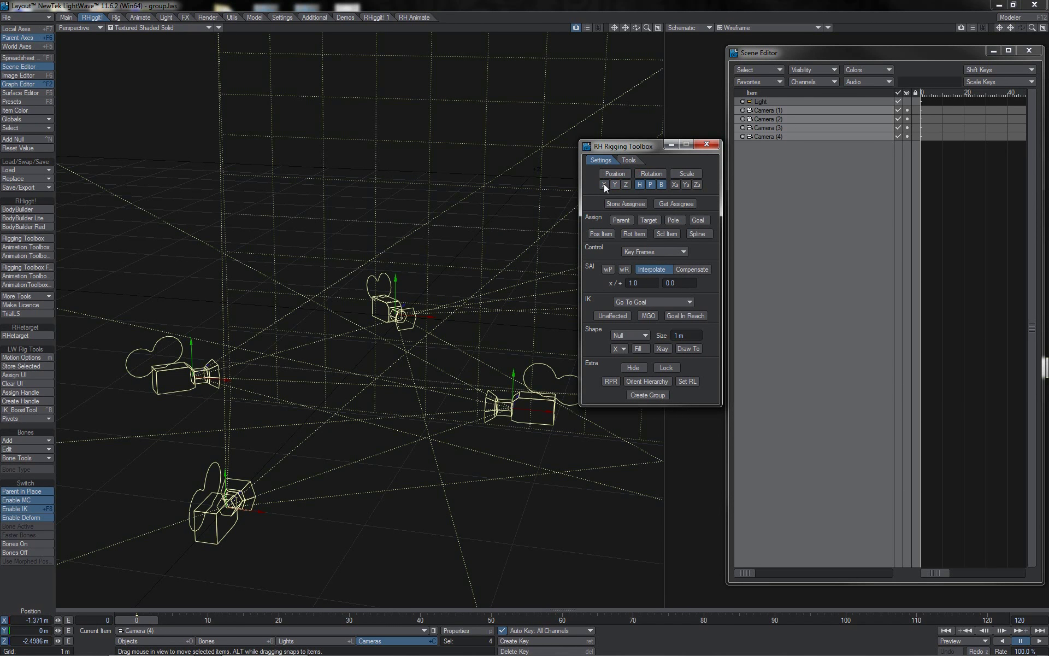
# Create a Constraint group named New Group from the four cameras at the Centre position, using only the H, P, B rotation channels.
pyautogui.click(665, 395)
pyautogui.click(317, 323)
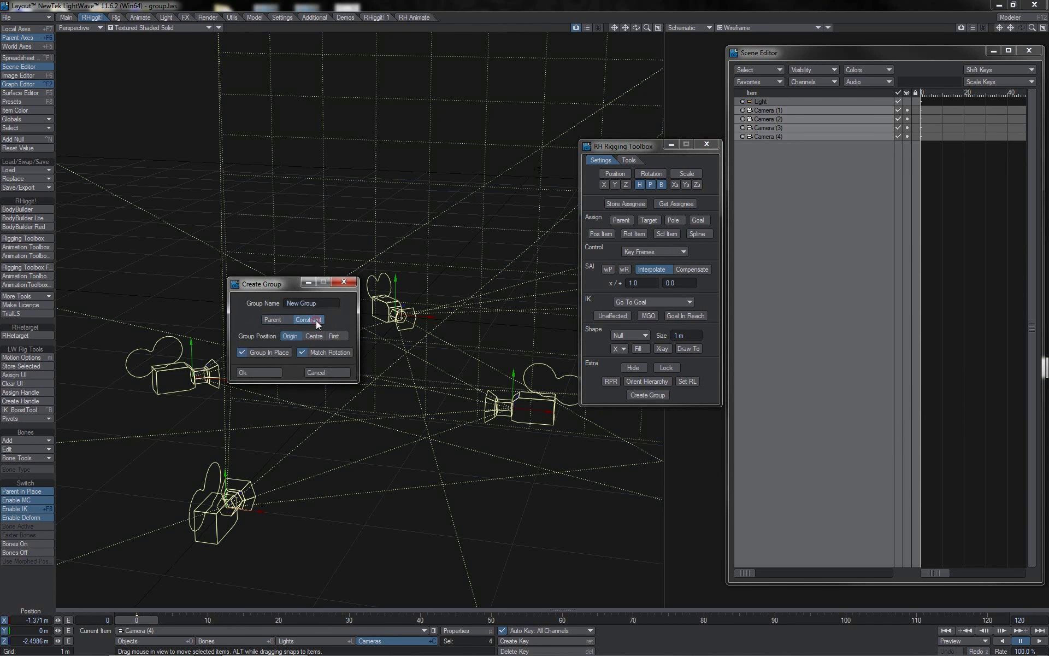
pyautogui.click(316, 336)
pyautogui.click(274, 373)
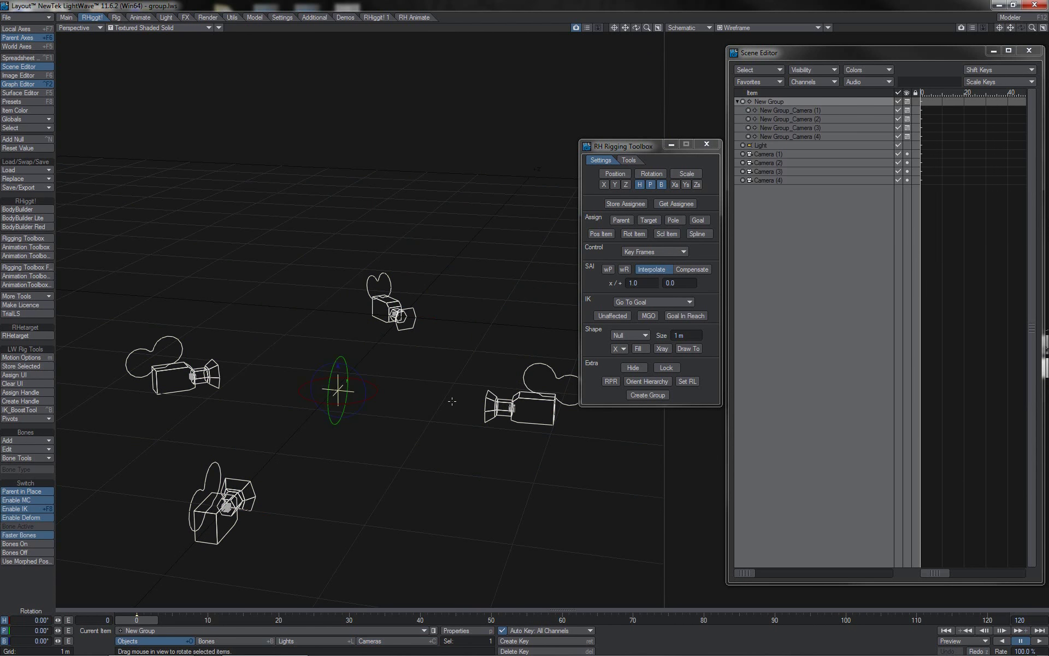
# Try moving the centred New Group upward, undo the move, and try rotating the group.
pyautogui.moveTo(337, 353); pyautogui.dragTo(334, 321)
pyautogui.hotkey('ctrl', 'z')
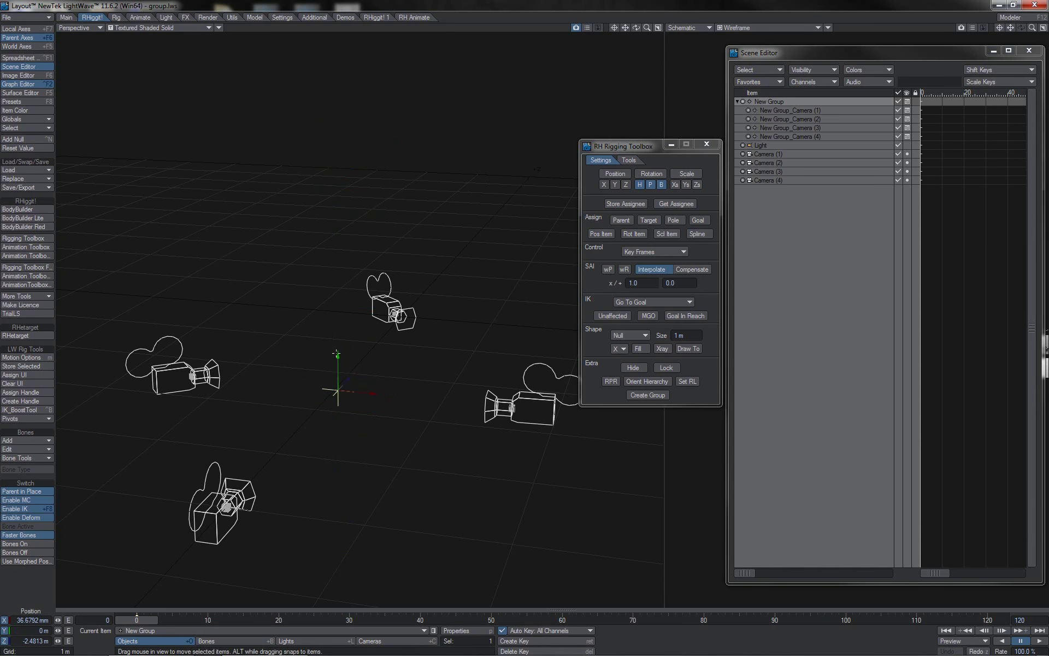
pyautogui.press('y')
pyautogui.moveTo(338, 355); pyautogui.dragTo(339, 454)
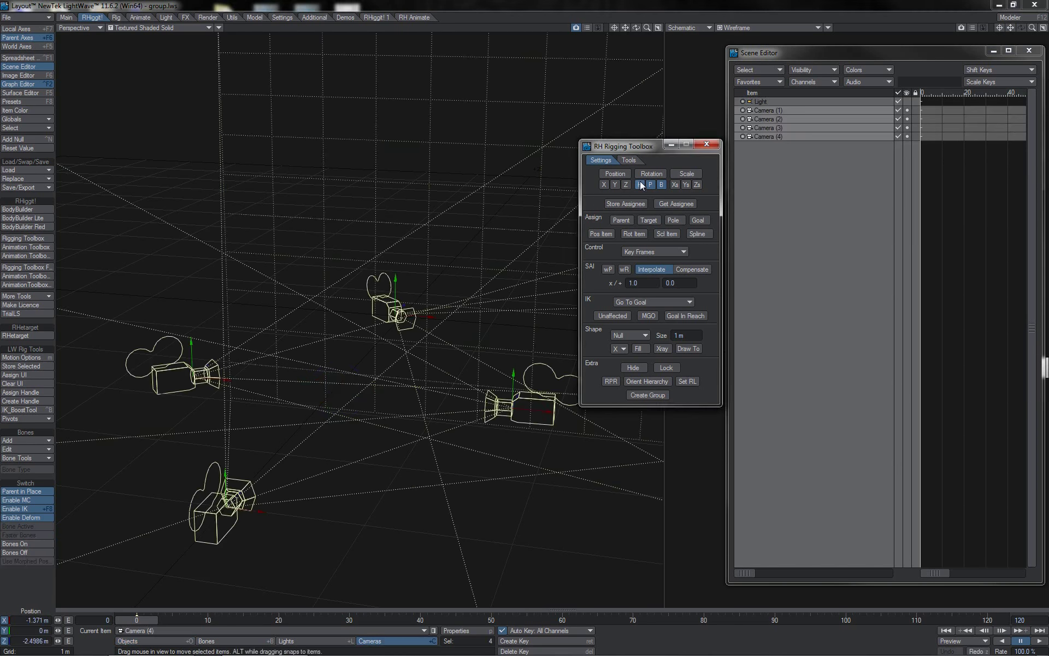
# Enable only the X, Y, Z position channels and create a Constraint group named New Group at the Origin position.
pyautogui.click(640, 174)
pyautogui.click(613, 174)
pyautogui.click(647, 394)
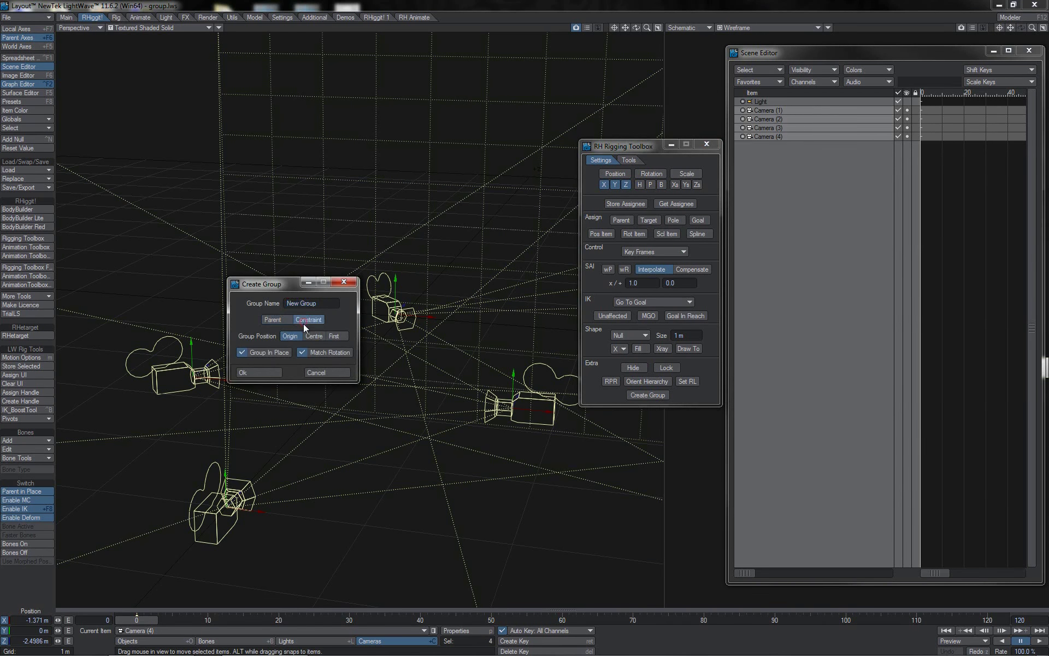
pyautogui.click(272, 373)
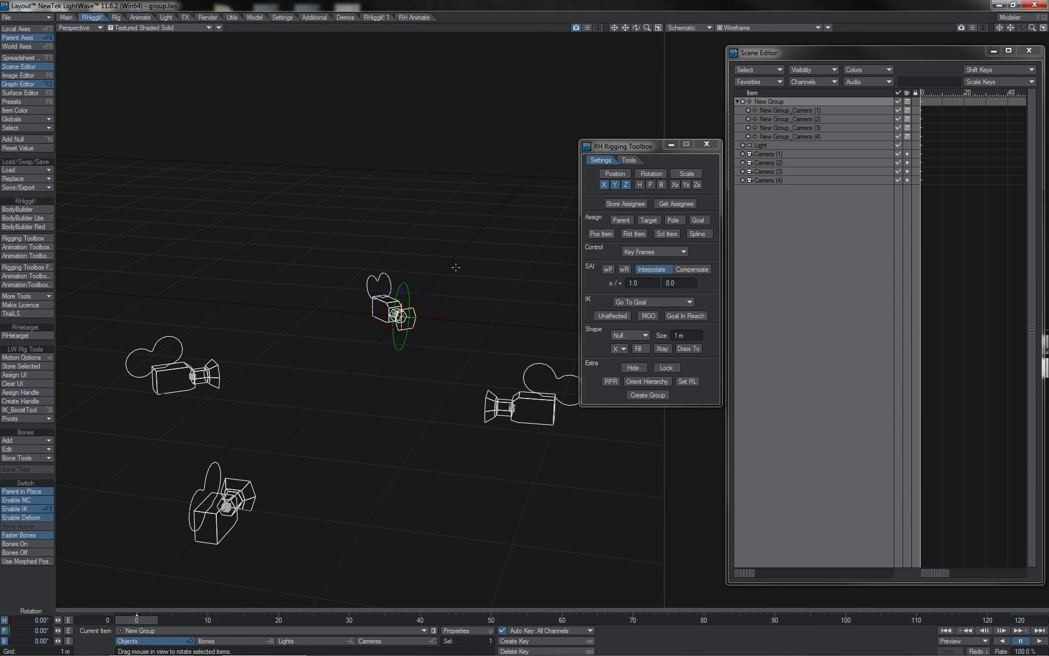
# Move New Group up to about 19 mm on Y, try rotating it, and undo the rotation.
pyautogui.press('t')
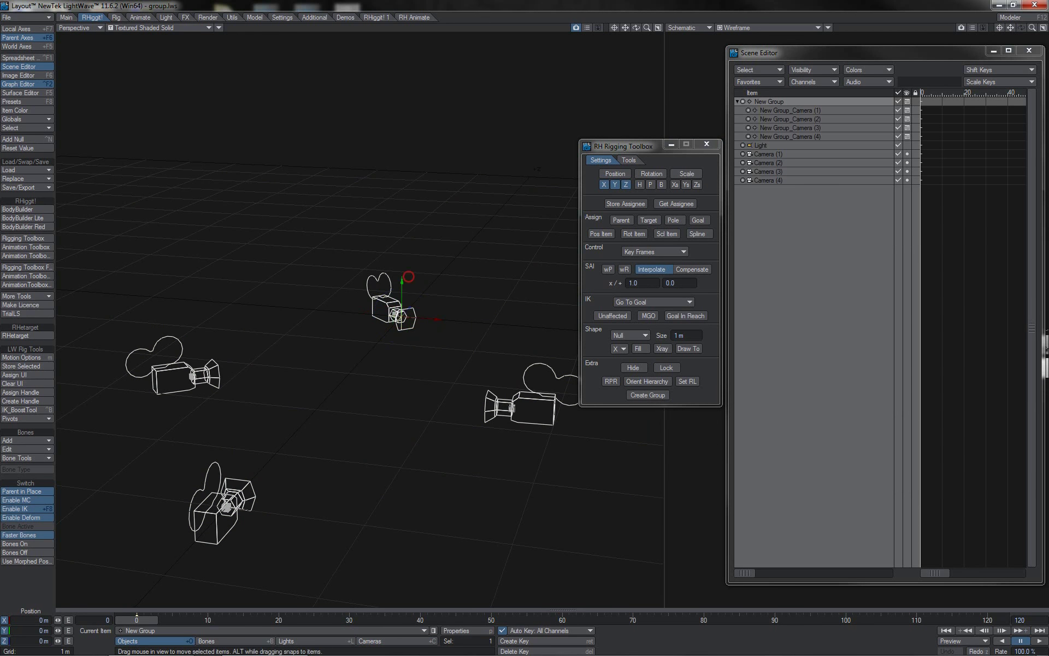
pyautogui.moveTo(410, 280)
pyautogui.mouseDown(button='right')
pyautogui.moveTo(410, 361)
pyautogui.moveTo(410, 235)
pyautogui.moveTo(409, 305)
pyautogui.moveTo(410, 276)
pyautogui.mouseUp(button='right')
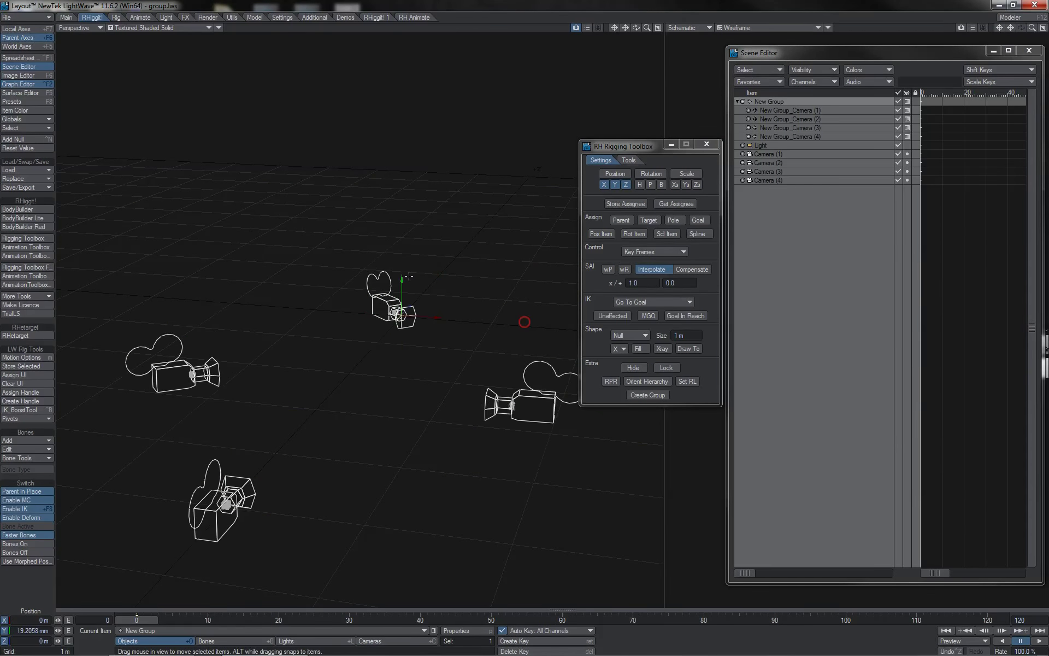
pyautogui.press('y')
pyautogui.moveTo(404, 280); pyautogui.dragTo(381, 304)
pyautogui.hotkey('ctrl', 'z')
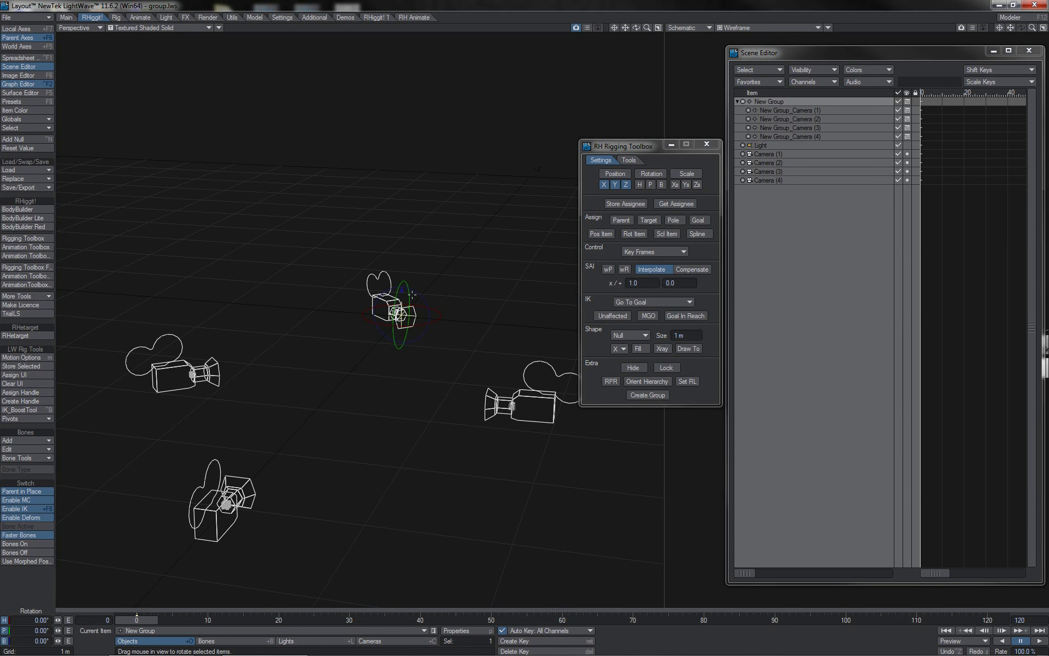